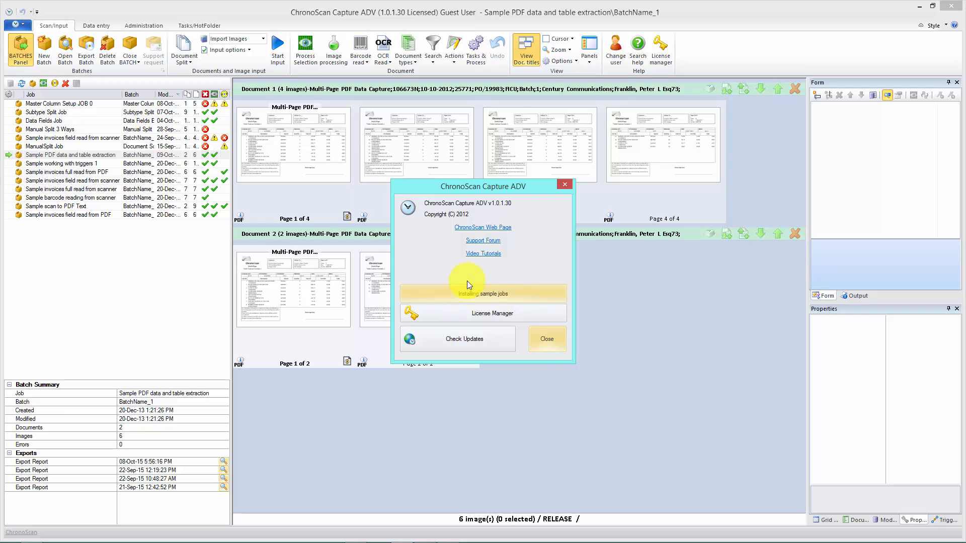
# Step: Close the program information dialog and open the first page of Document 1 for data entry
pyautogui.click(549, 346)
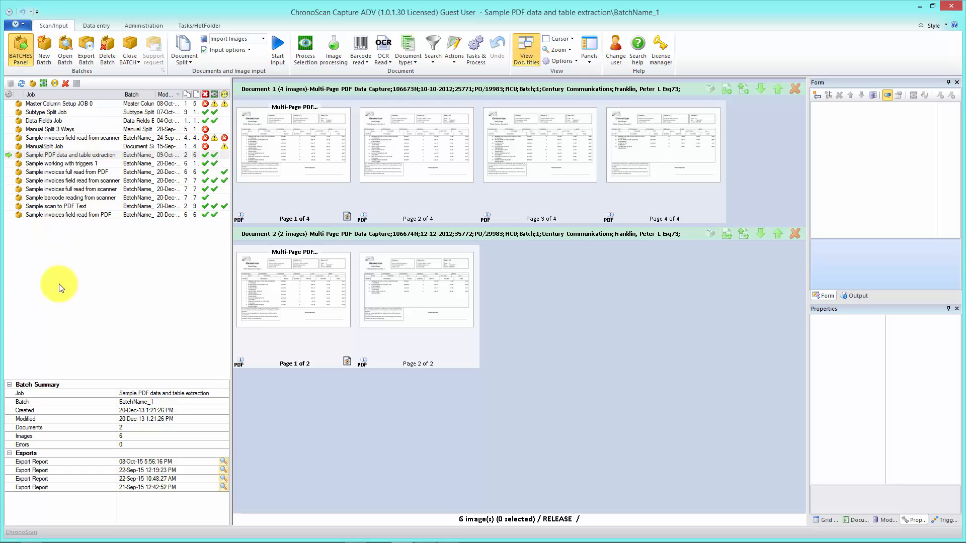
pyautogui.click(289, 160)
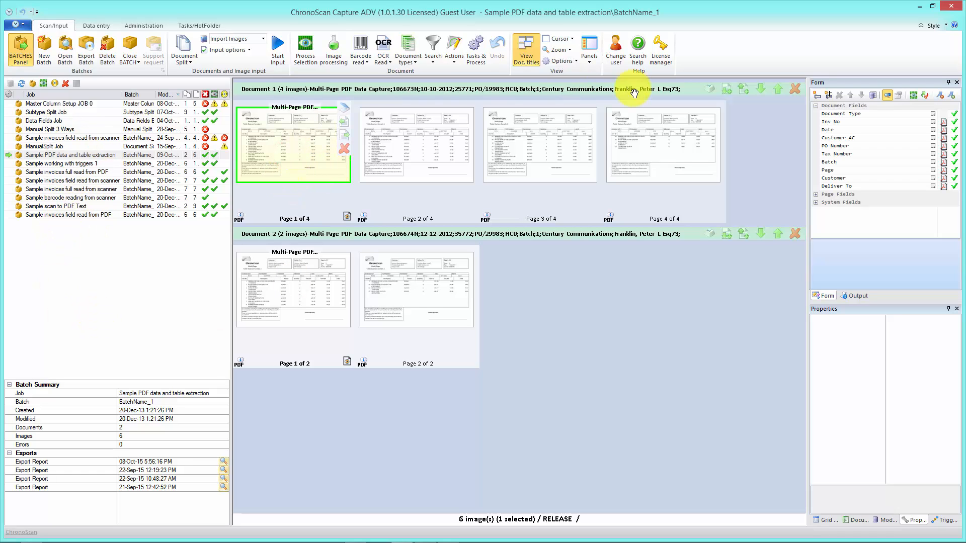
pyautogui.click(292, 285)
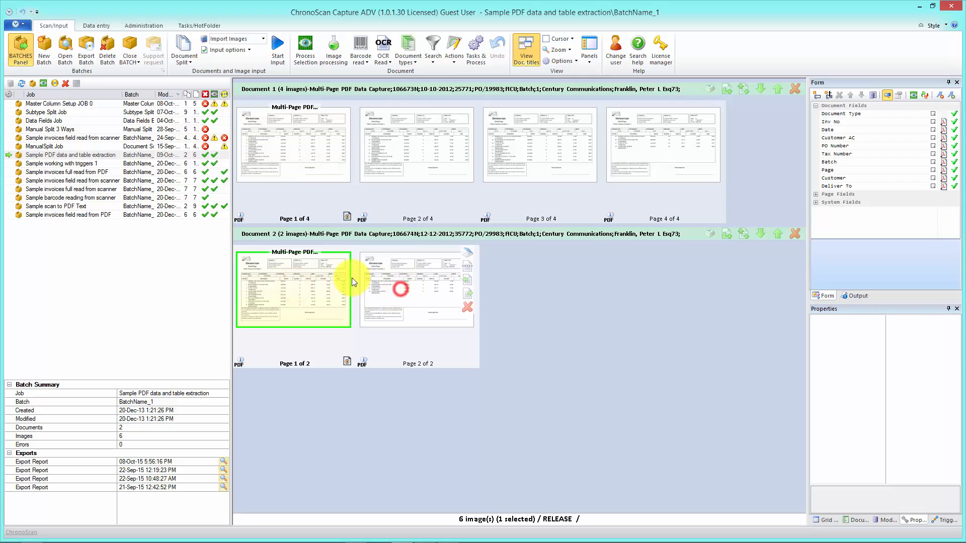
pyautogui.click(289, 144)
pyautogui.click(301, 295)
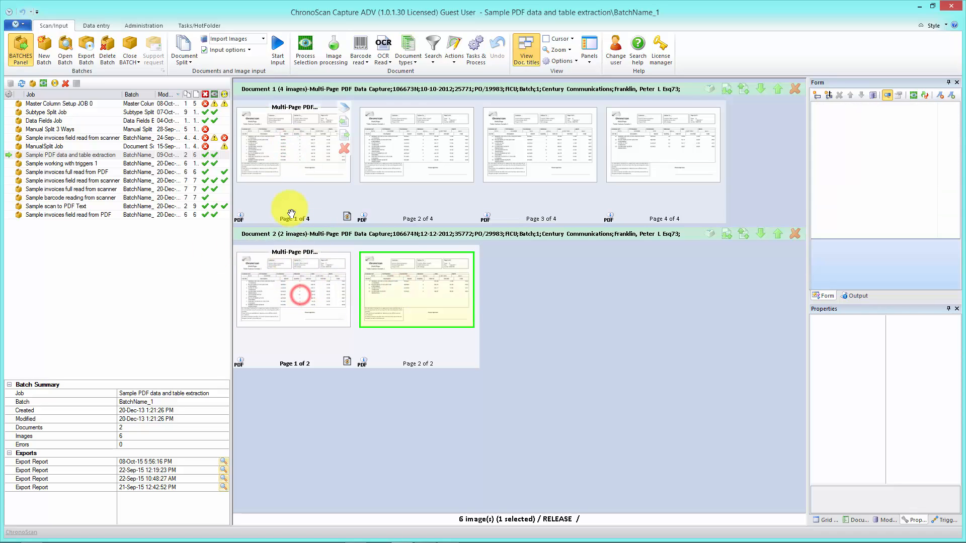
pyautogui.click(282, 146)
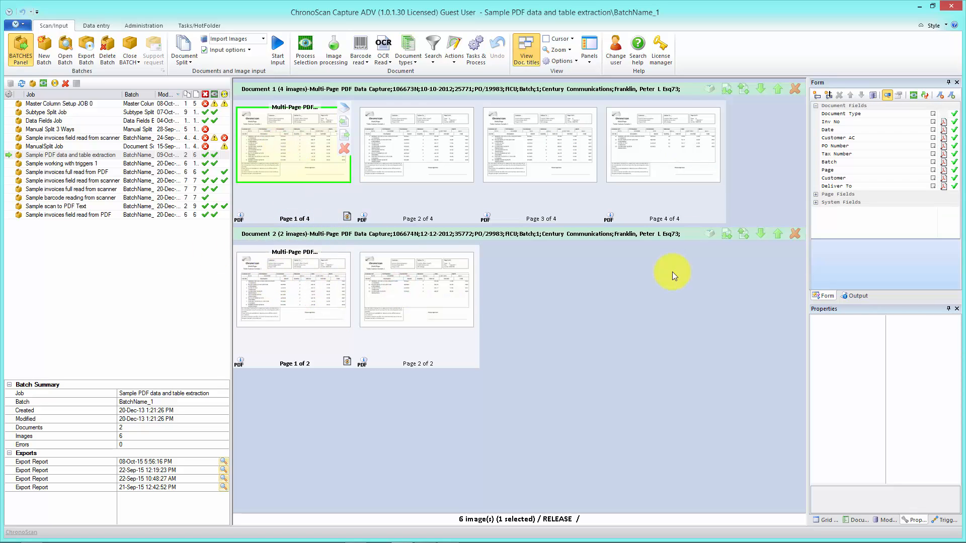
pyautogui.doubleClick(282, 146)
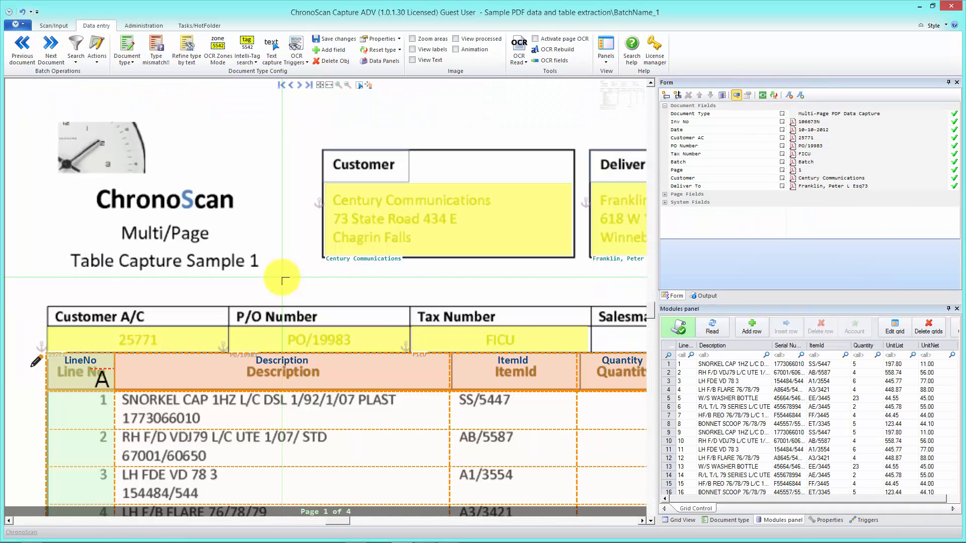
pyautogui.scroll(-3, 281, 277)
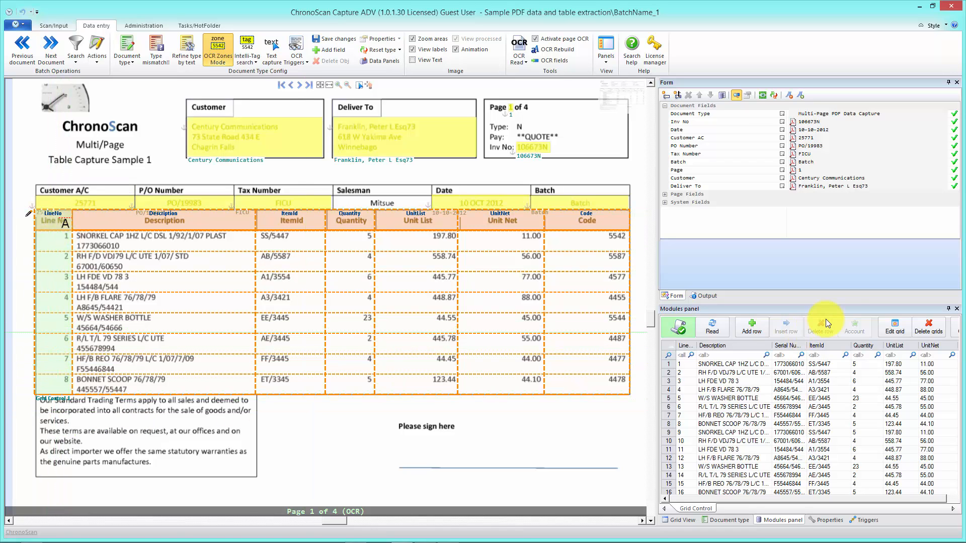
# Step: Put the table capture grid into edit mode and view the LineNo column's options
pyautogui.click(894, 327)
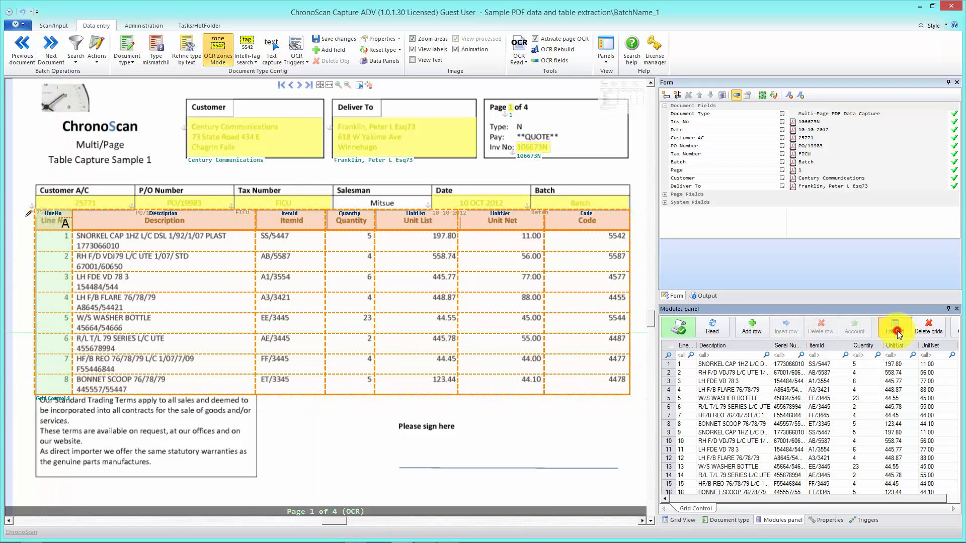
pyautogui.rightClick(56, 218)
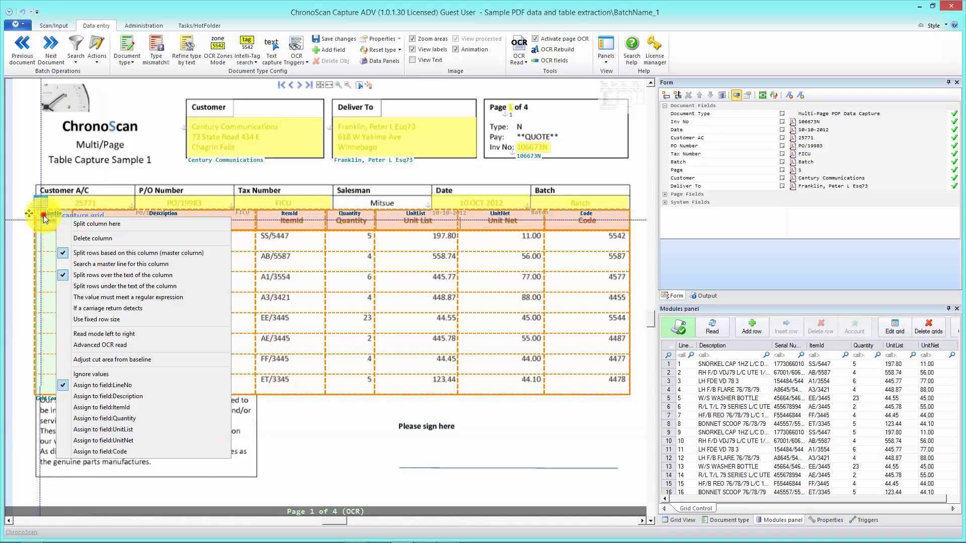
pyautogui.click(44, 210)
# Step: Try Description, UnitNet and Code as the master column for splitting rows, and return the master column to LineNo
pyautogui.rightClick(137, 220)
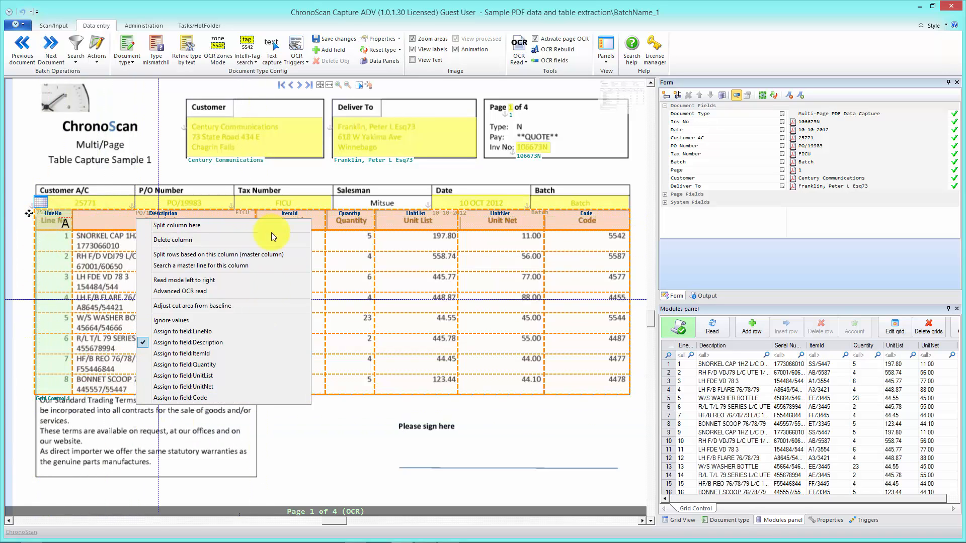
pyautogui.click(181, 255)
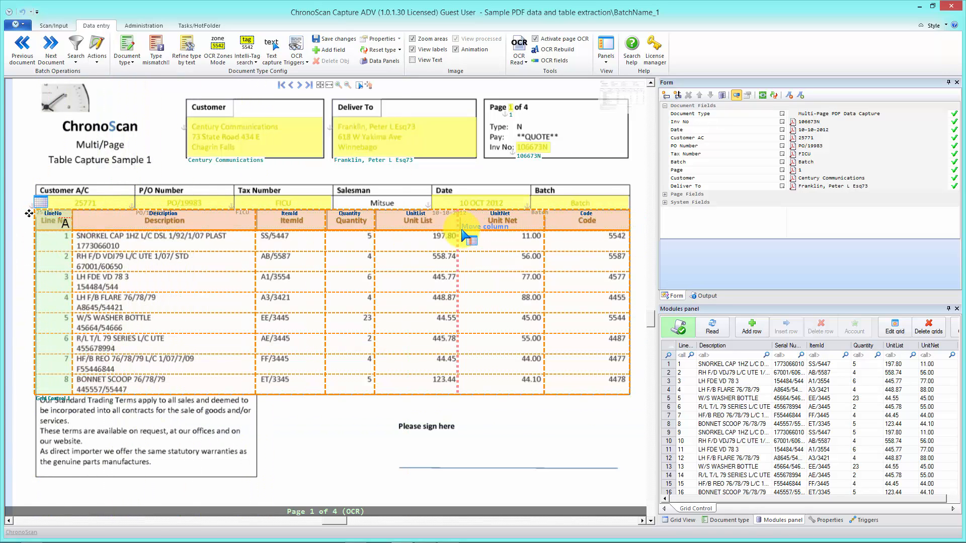
pyautogui.rightClick(488, 225)
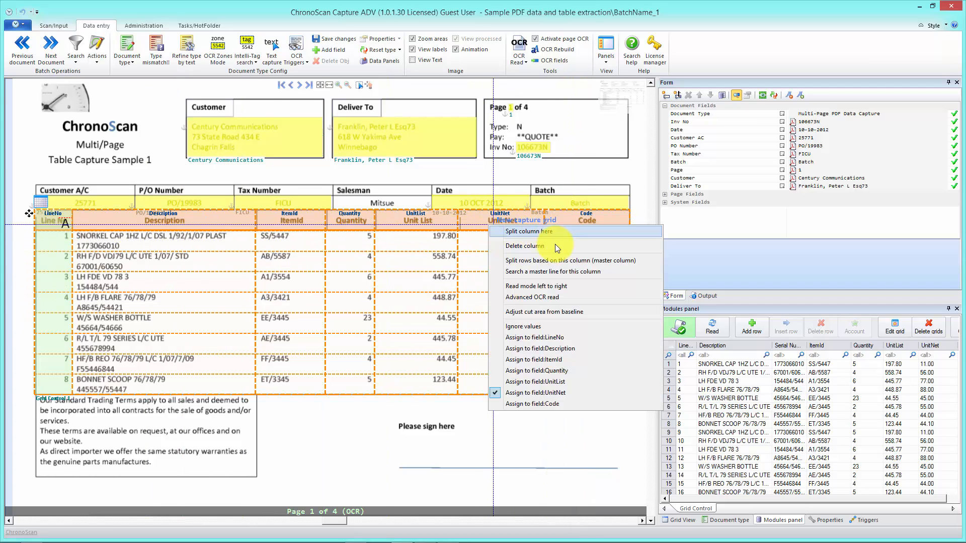
pyautogui.click(551, 262)
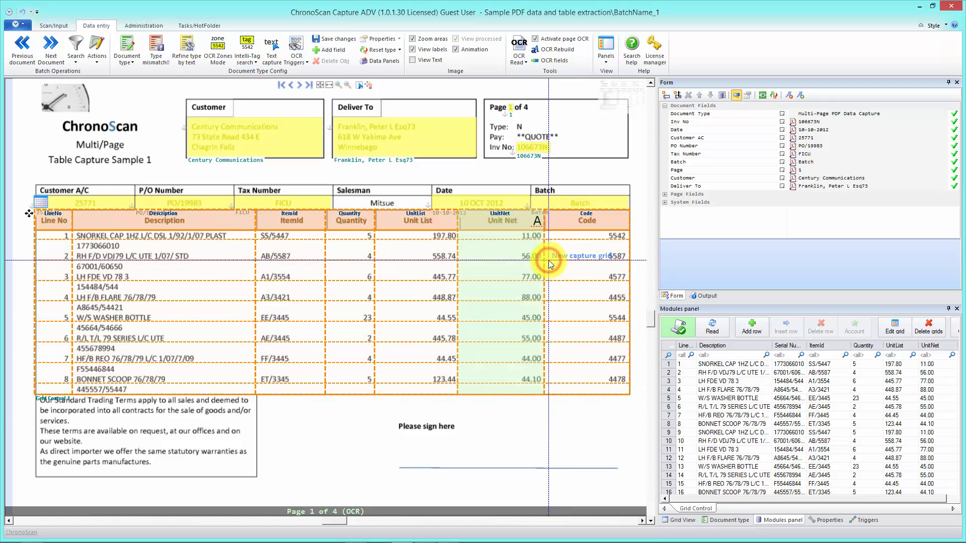
pyautogui.rightClick(583, 224)
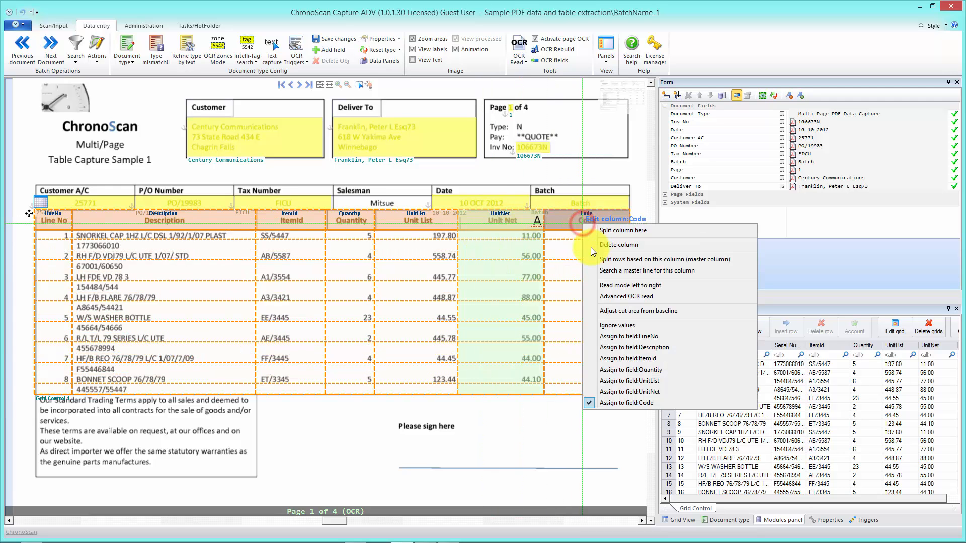
pyautogui.click(616, 259)
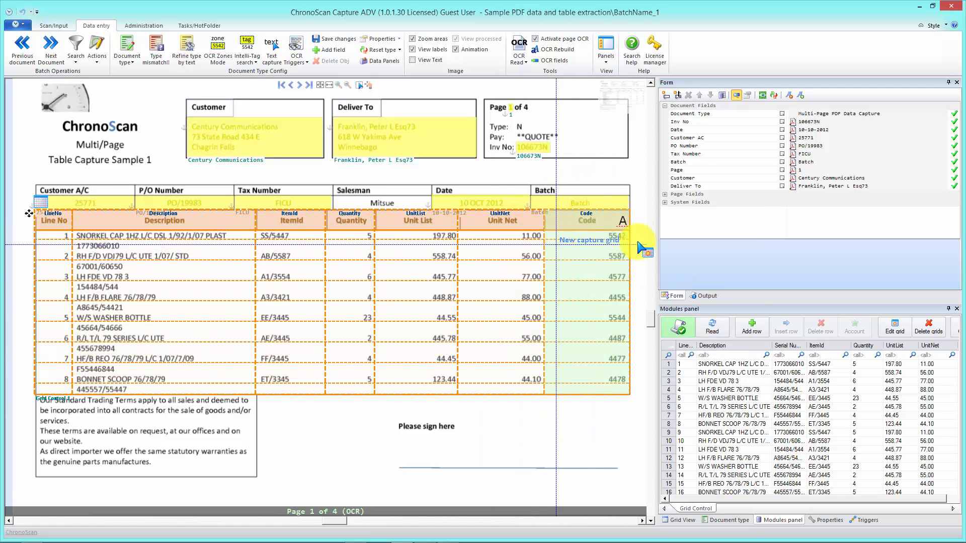
pyautogui.rightClick(54, 222)
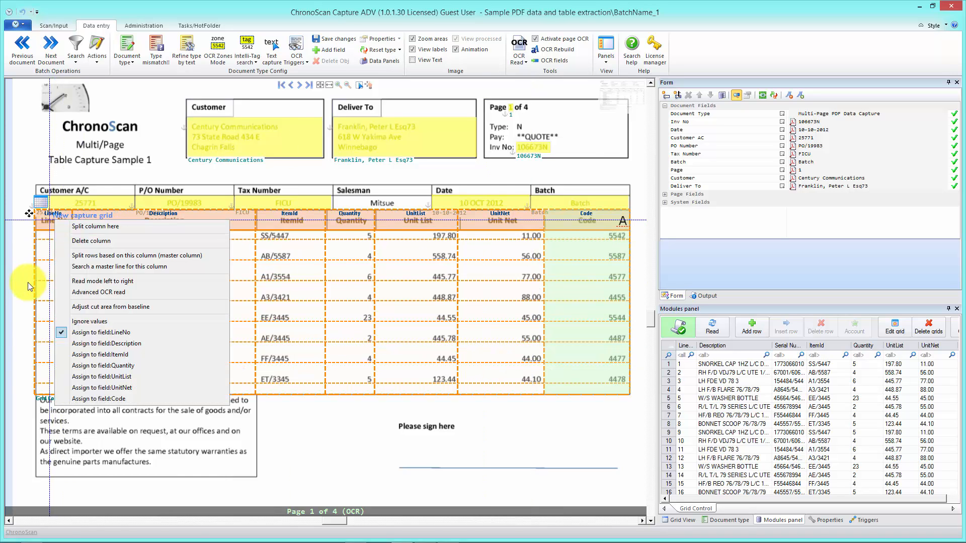
pyautogui.click(81, 192)
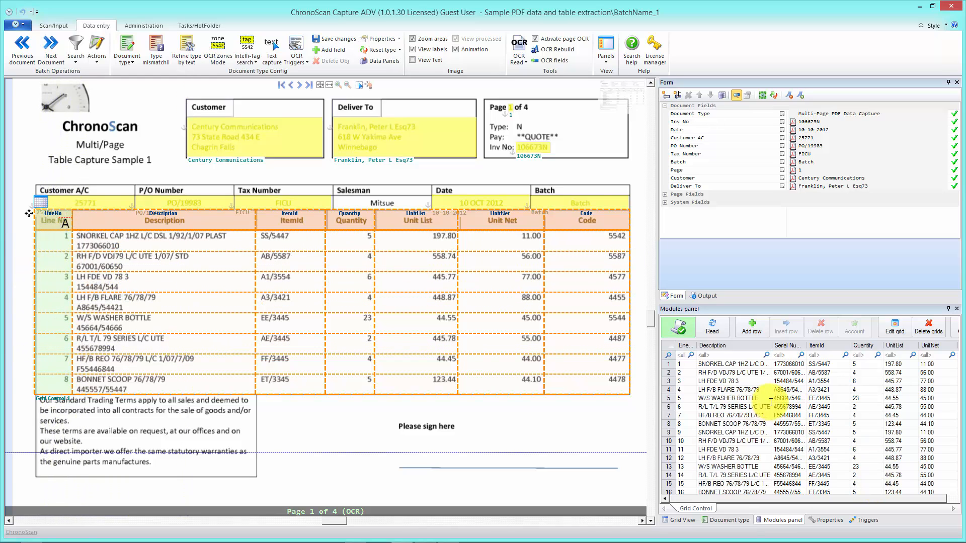
# Step: Locate the W/S WASHER BOTTLE description from the captured rows on the page and view the LineNo column's options
pyautogui.click(745, 397)
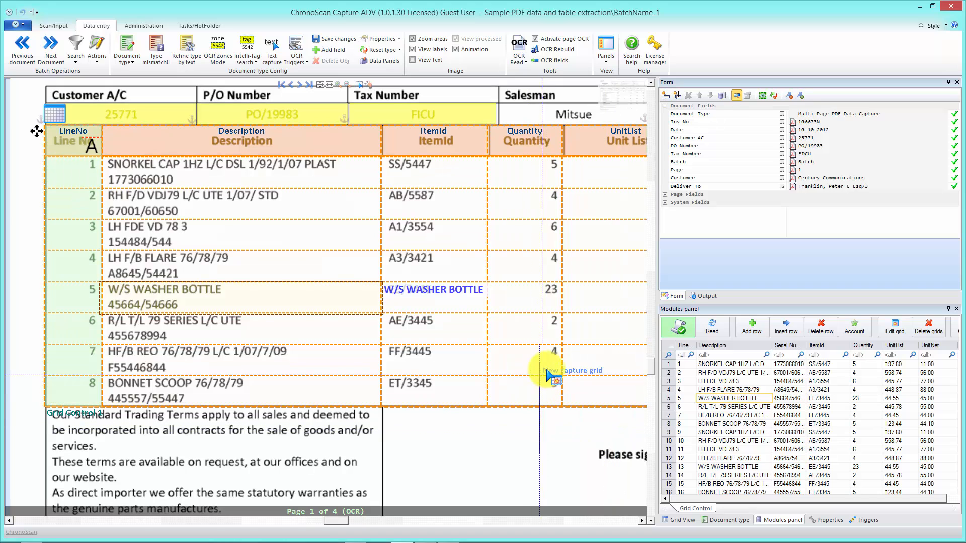
pyautogui.rightClick(74, 137)
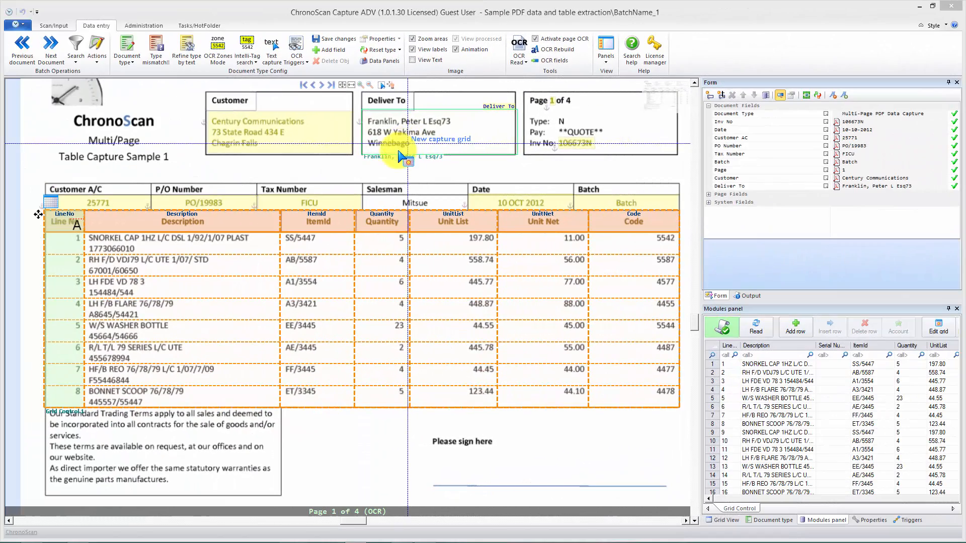
# Step: Split the LineNo column in the middle and widen the split-off column into the Description text
pyautogui.rightClick(65, 222)
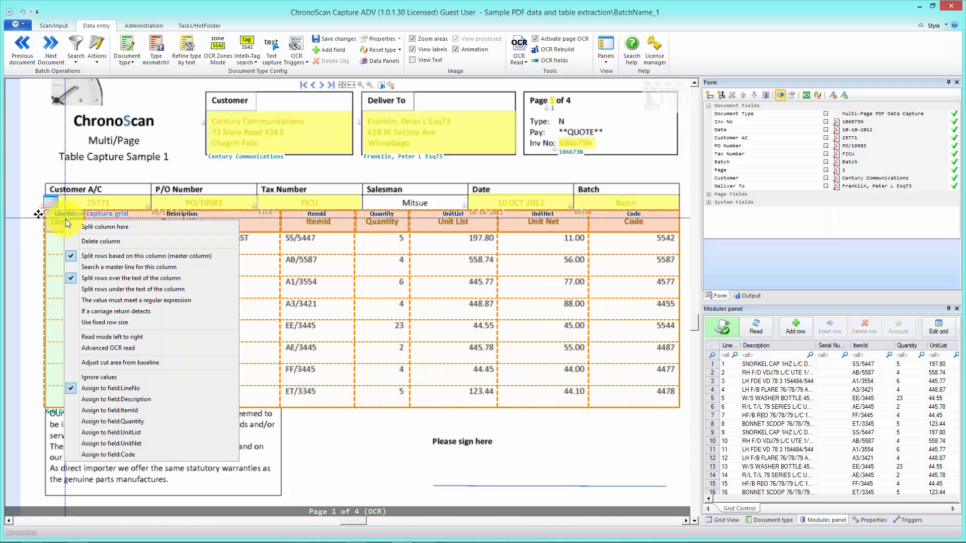
pyautogui.click(99, 228)
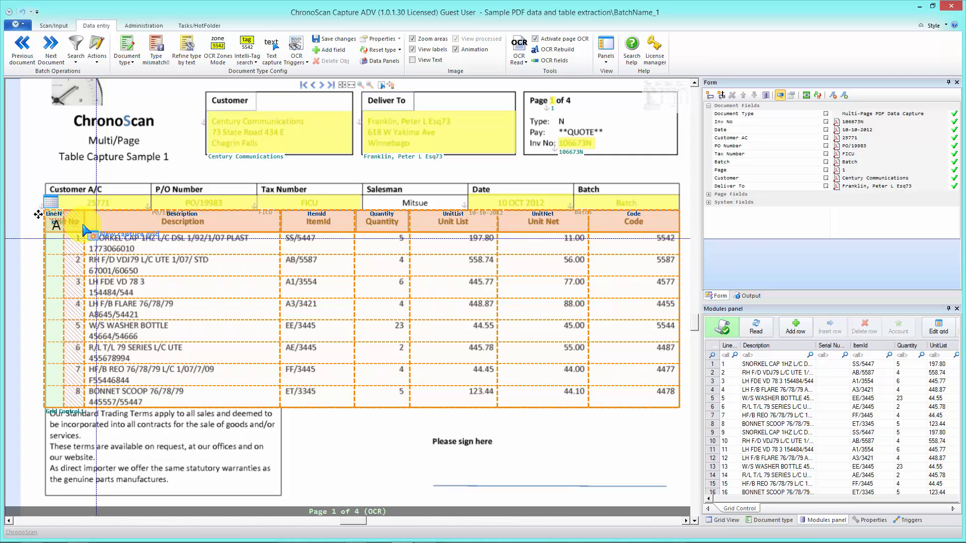
pyautogui.moveTo(84, 222); pyautogui.dragTo(139, 222)
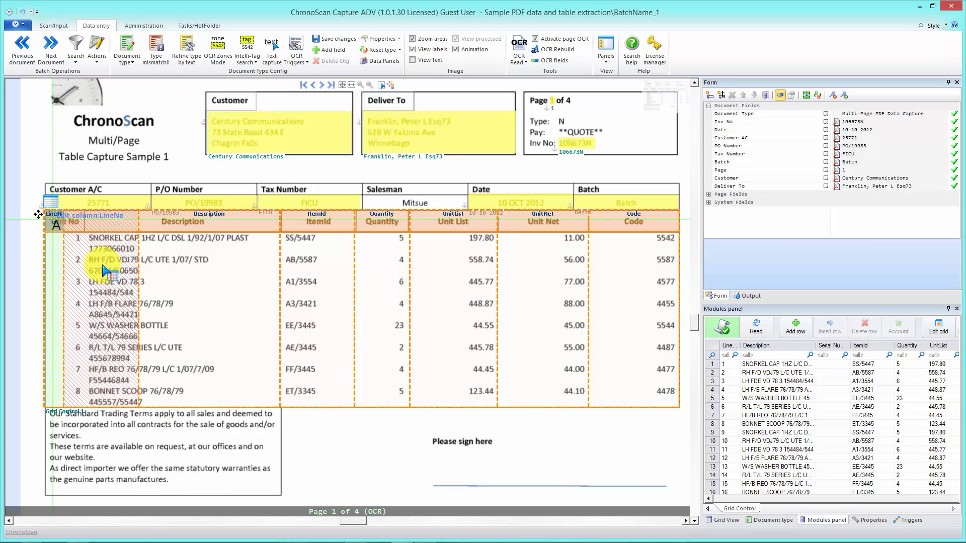
# Step: Split the UnitList column near its middle and shift the new divider slightly toward Quantity
pyautogui.rightClick(445, 223)
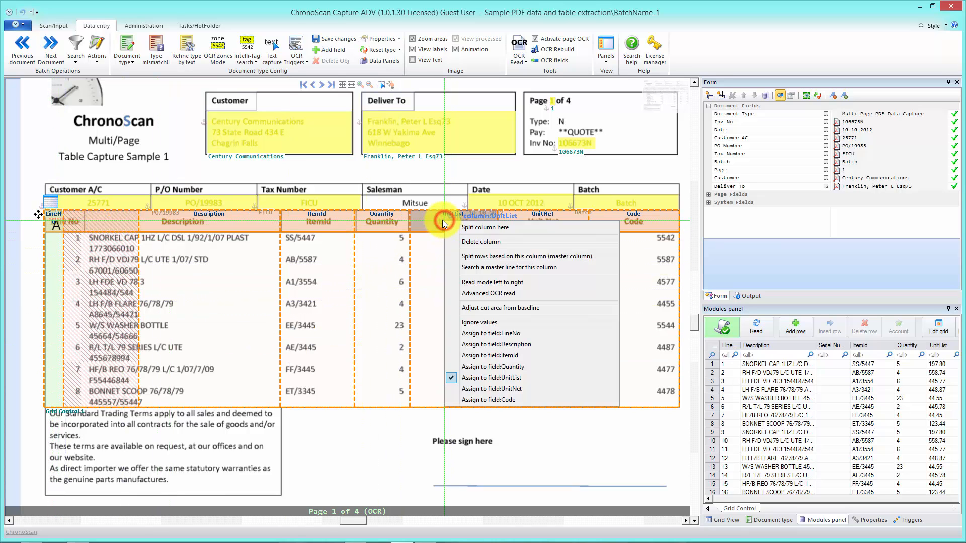
pyautogui.click(474, 227)
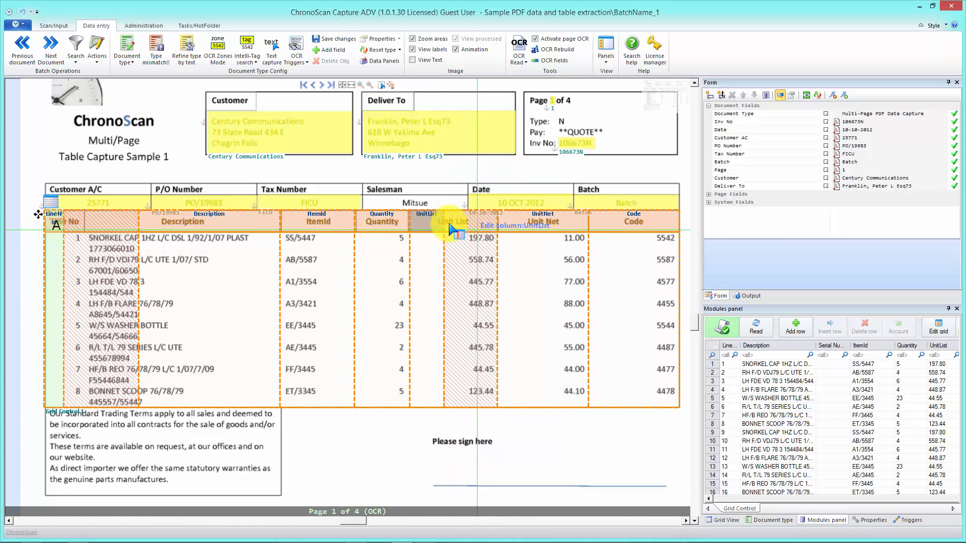
pyautogui.moveTo(444, 224); pyautogui.dragTo(439, 223)
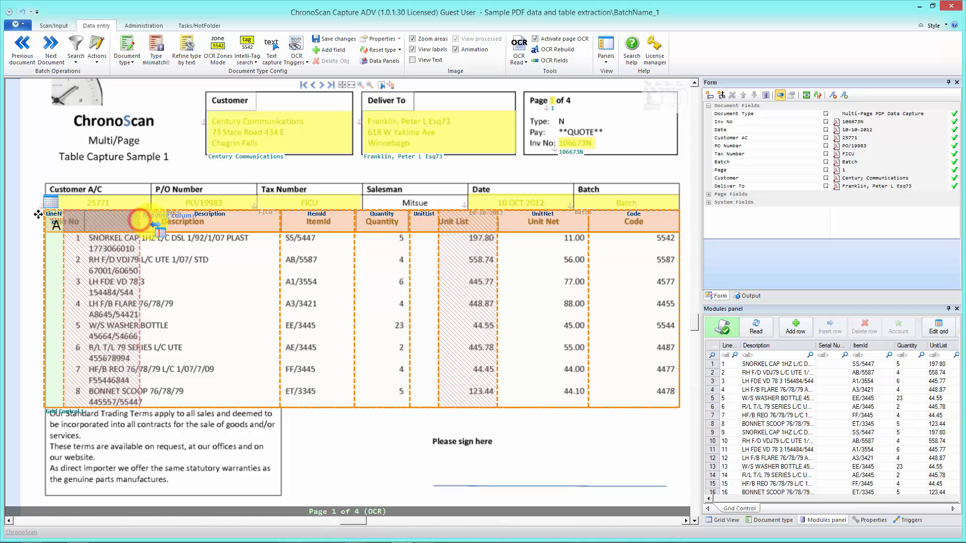
# Step: Delete the unassigned columns split off from LineNo and UnitList
pyautogui.rightClick(104, 221)
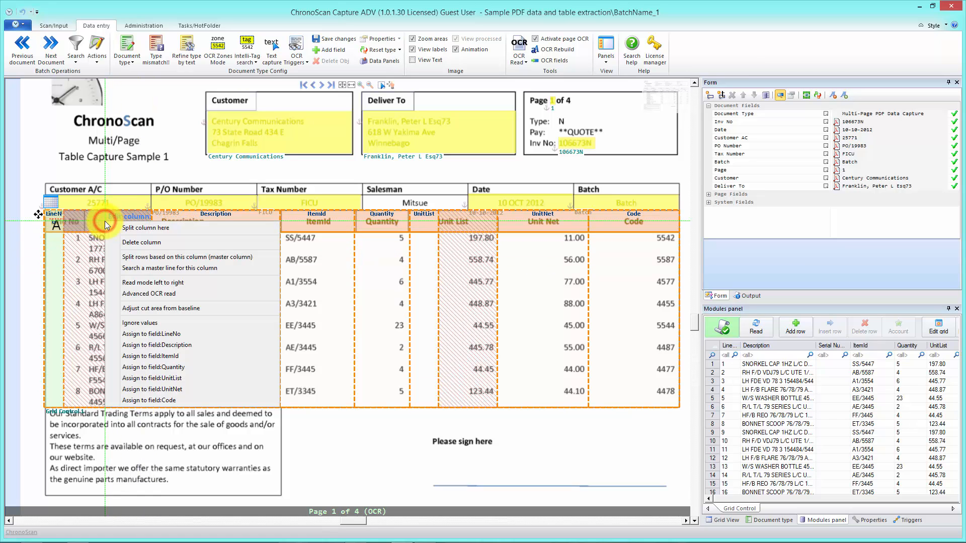
pyautogui.click(124, 244)
pyautogui.rightClick(477, 222)
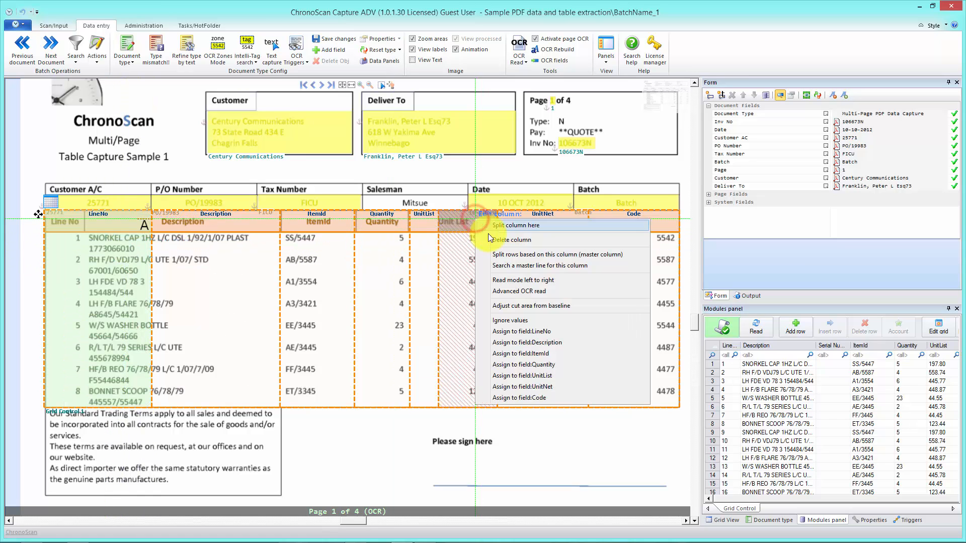
pyautogui.click(497, 241)
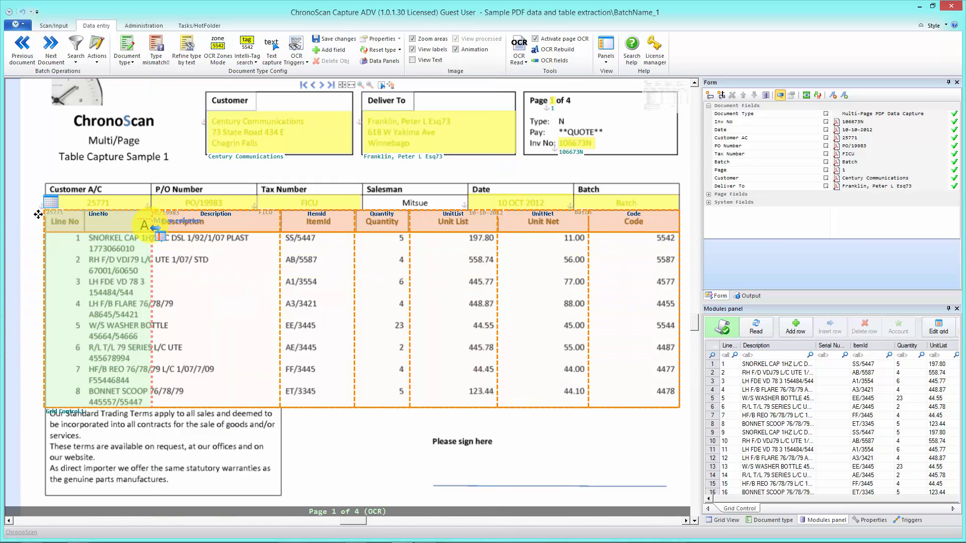
# Step: Move the LineNo–Description divider back to the start of the descriptions and shift the Quantity–UnitList divider slightly toward Quantity
pyautogui.moveTo(151, 228); pyautogui.dragTo(82, 238)
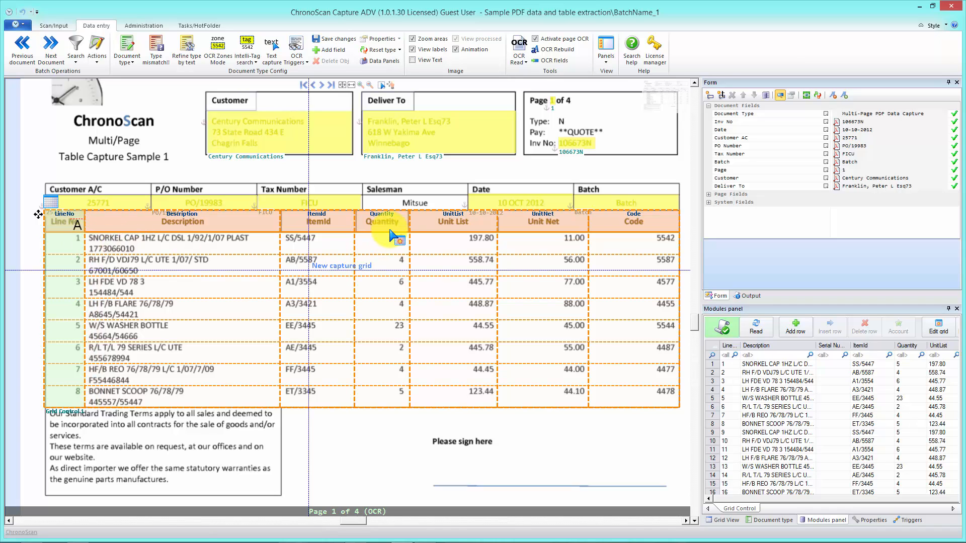
pyautogui.moveTo(410, 226); pyautogui.dragTo(408, 226)
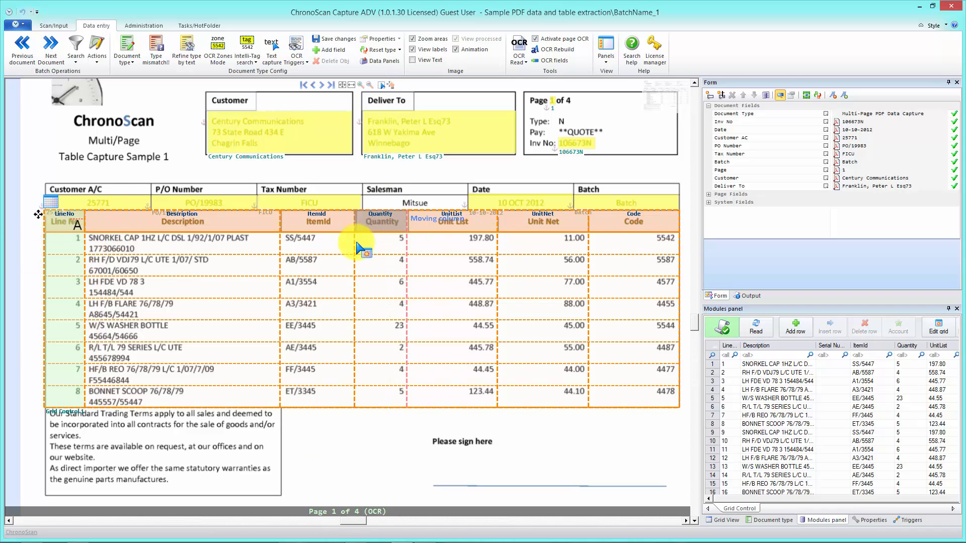
# Step: Switch the LineNo master column to splitting rows under the text and return it to splitting rows over the text
pyautogui.rightClick(53, 220)
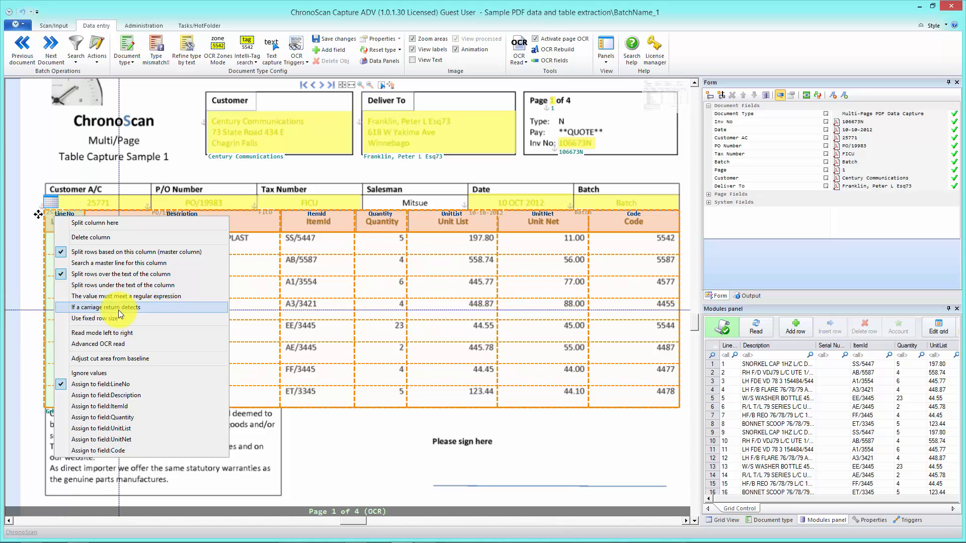
pyautogui.click(92, 279)
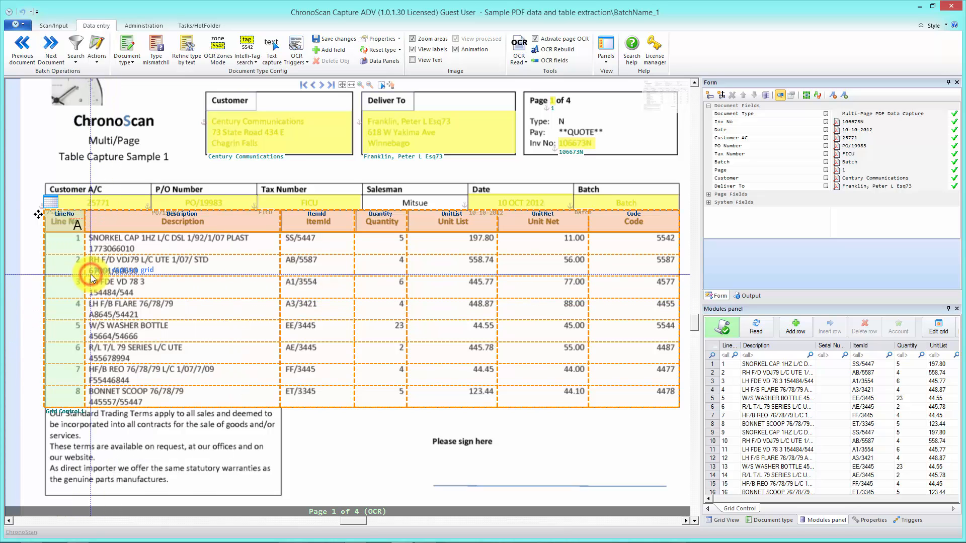
pyautogui.rightClick(63, 227)
pyautogui.click(113, 296)
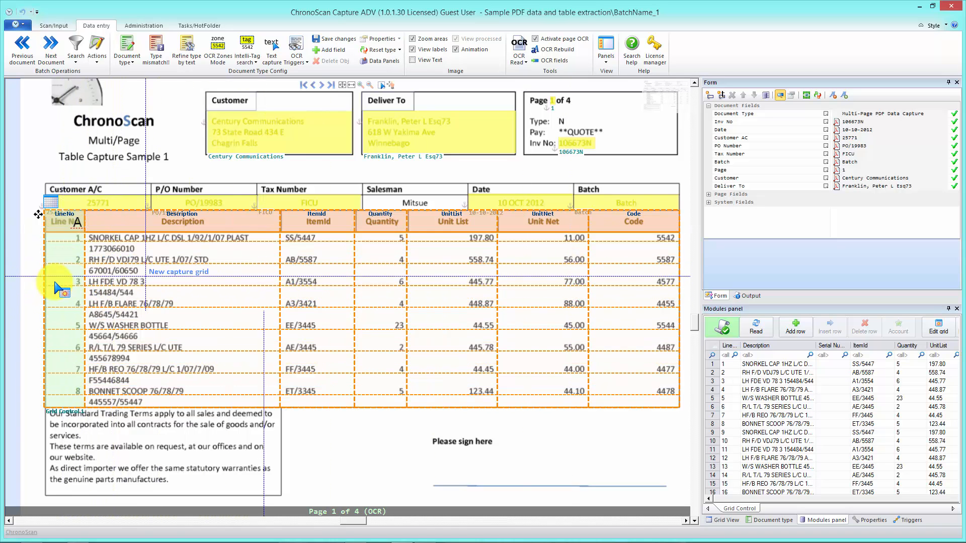
pyautogui.rightClick(68, 221)
pyautogui.click(96, 284)
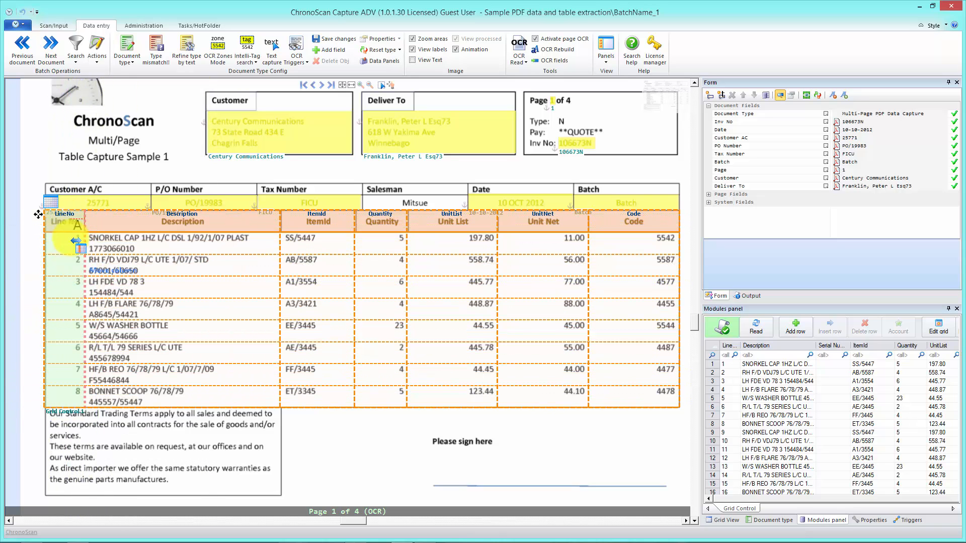
# Step: Require LineNo values to meet the regular expression \d*, using the full line for the regexp find
pyautogui.rightClick(67, 221)
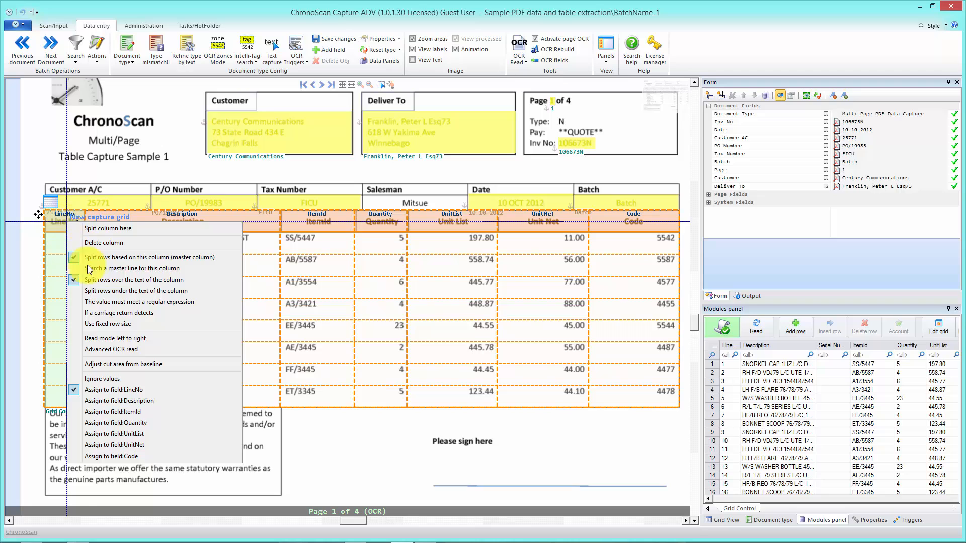
pyautogui.click(111, 304)
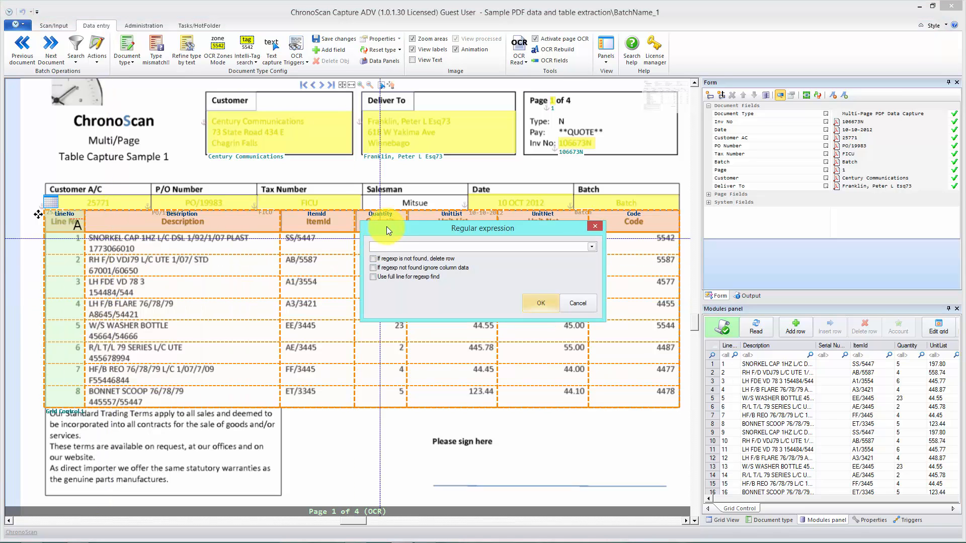
pyautogui.click(387, 256)
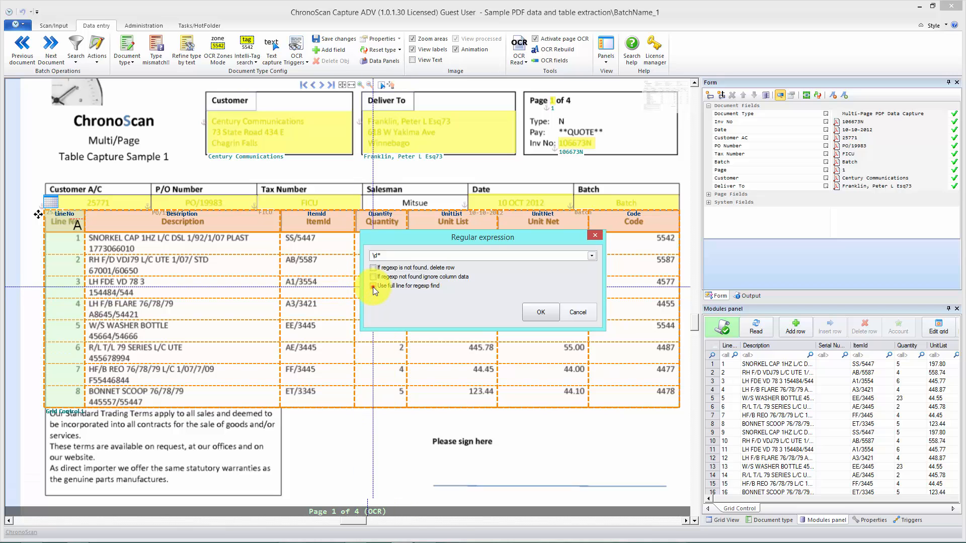
pyautogui.click(540, 312)
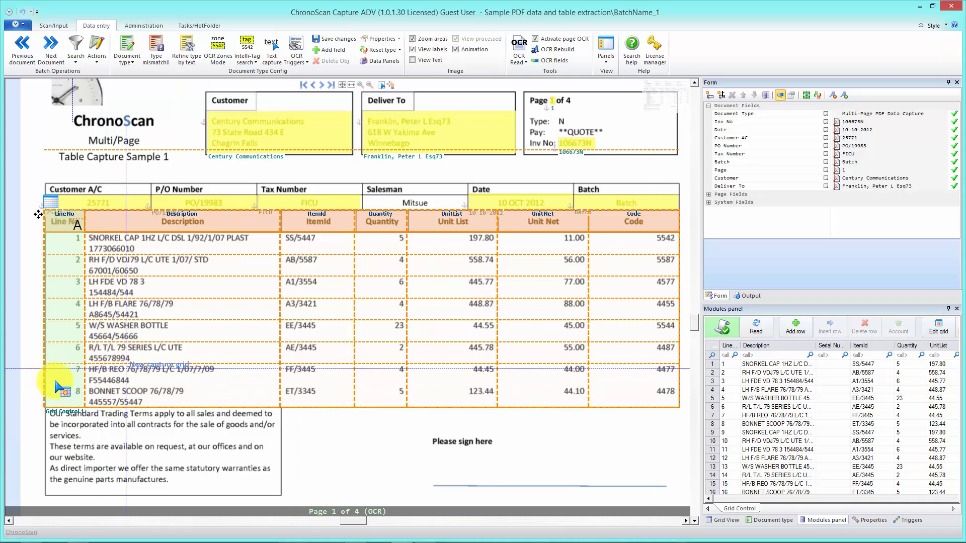
# Step: Enable row splitting on detected carriage returns for the LineNo master column
pyautogui.rightClick(65, 224)
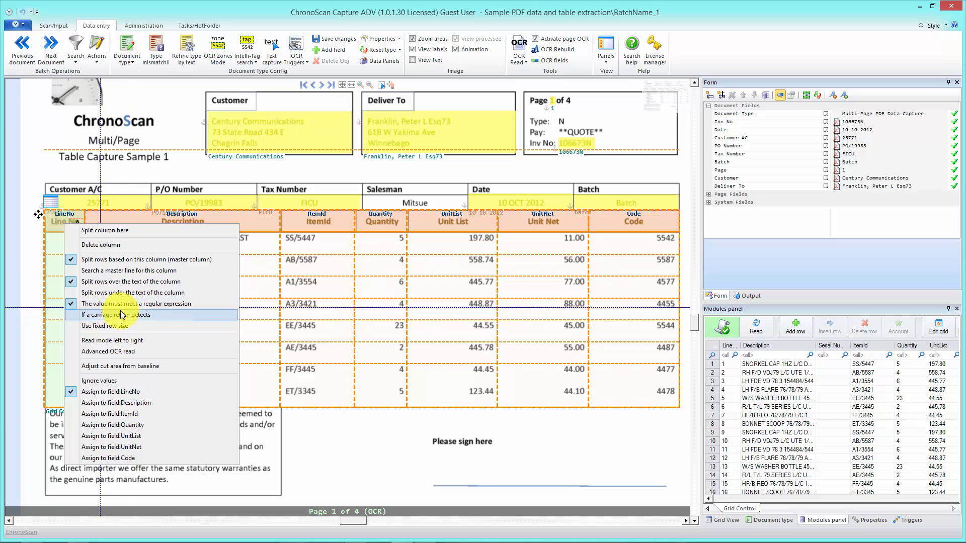
pyautogui.click(308, 327)
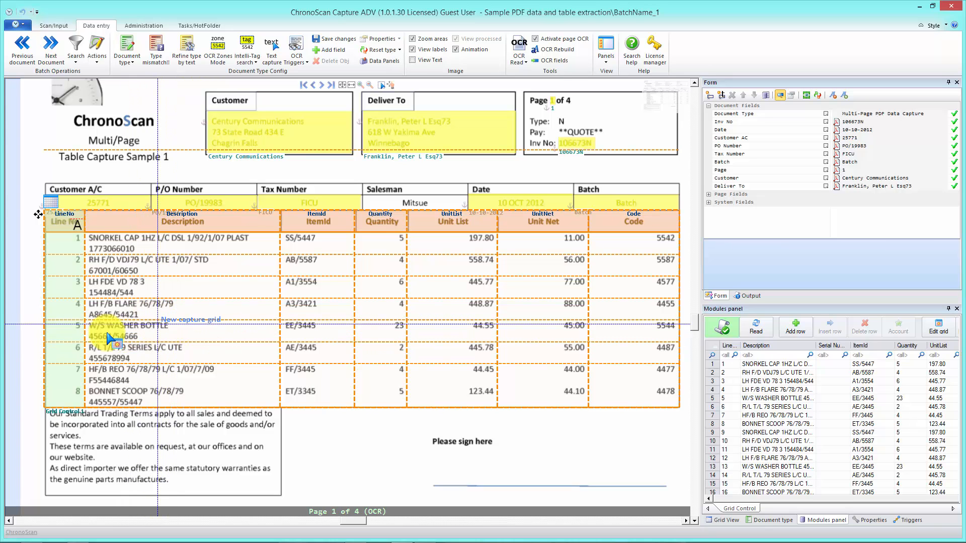
pyautogui.rightClick(66, 227)
pyautogui.click(91, 314)
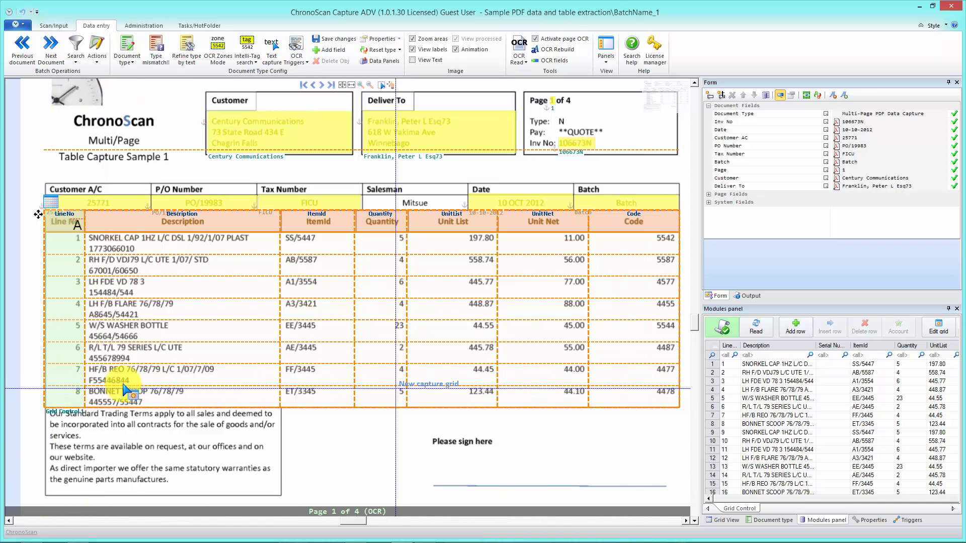
# Step: Clear the LineNo column's regular expression and its full-line option, and turn off its carriage return detection
pyautogui.rightClick(66, 223)
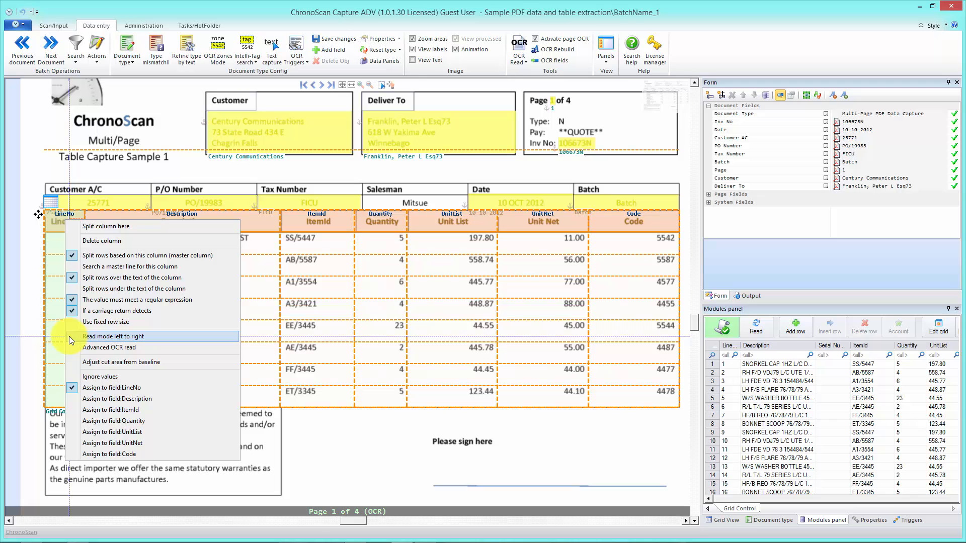
pyautogui.click(117, 301)
pyautogui.moveTo(386, 246); pyautogui.dragTo(340, 252)
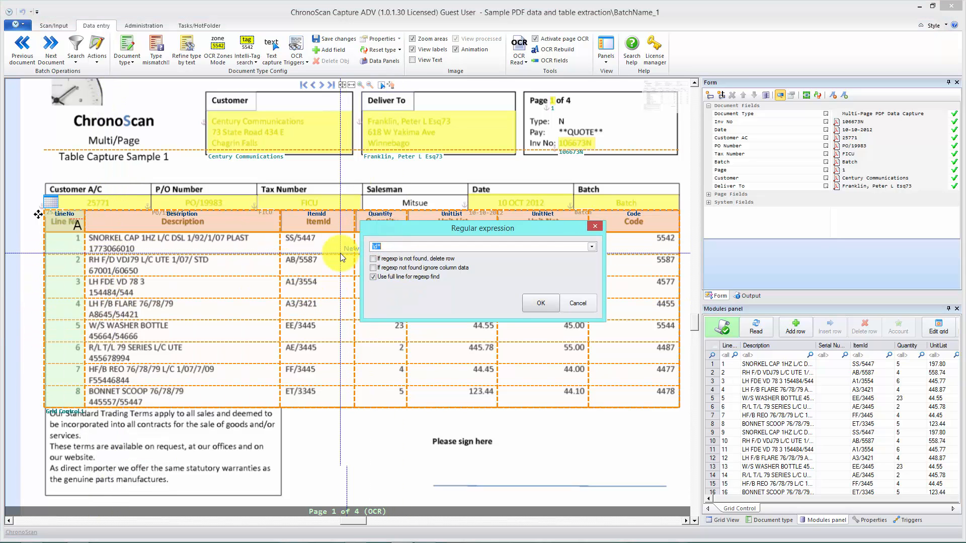
pyautogui.press('BackSpace')
pyautogui.click(373, 277)
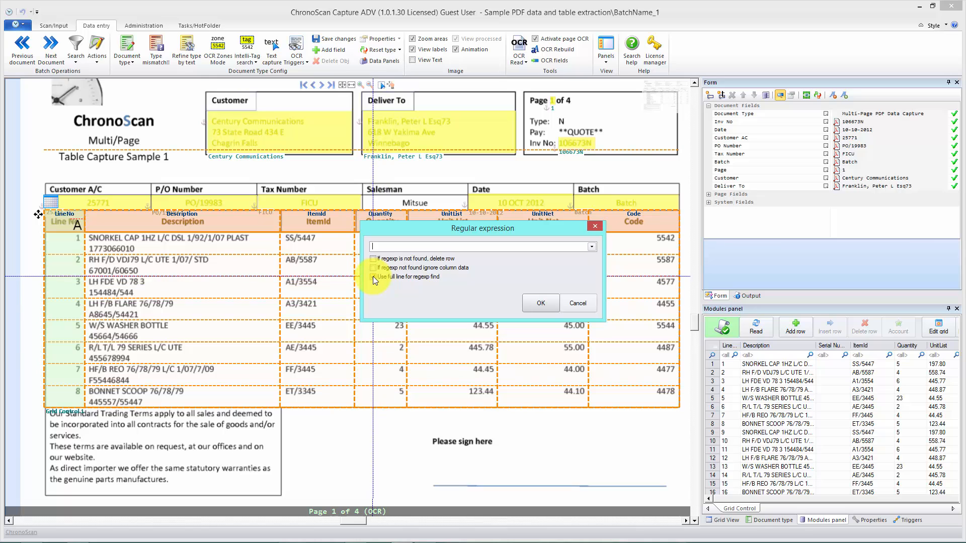
pyautogui.click(540, 303)
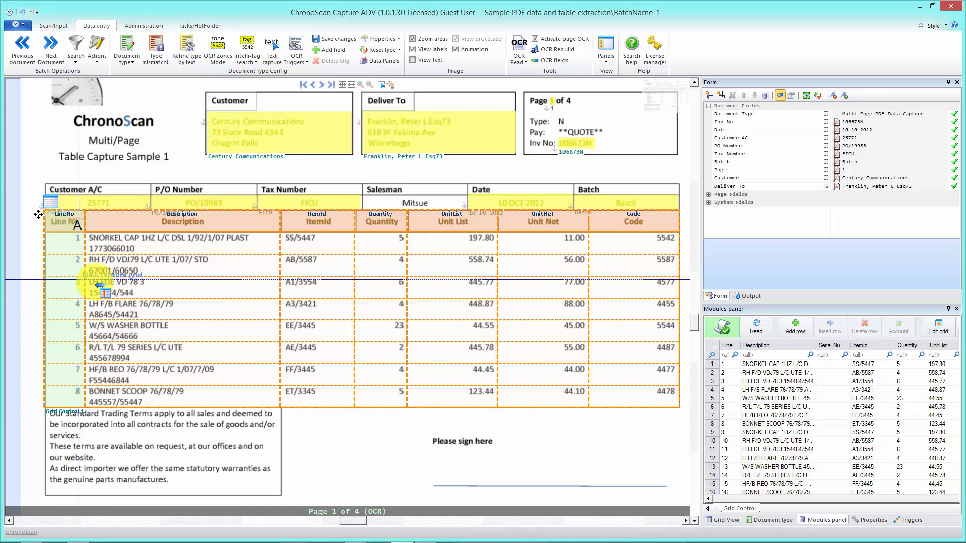
pyautogui.rightClick(43, 324)
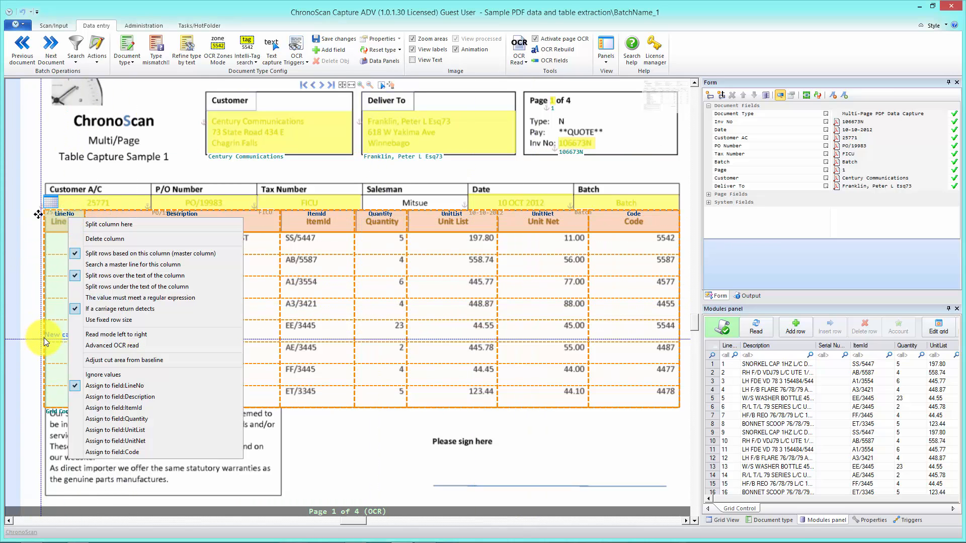
pyautogui.click(101, 308)
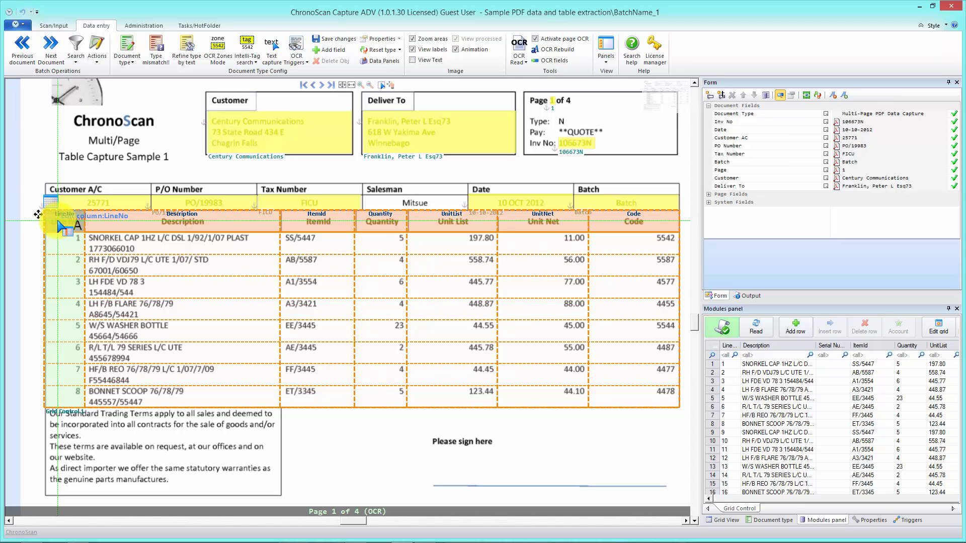
# Step: Enable a fixed row size for the LineNo column with a row height of 2 mm and 6 rows to read
pyautogui.rightClick(59, 225)
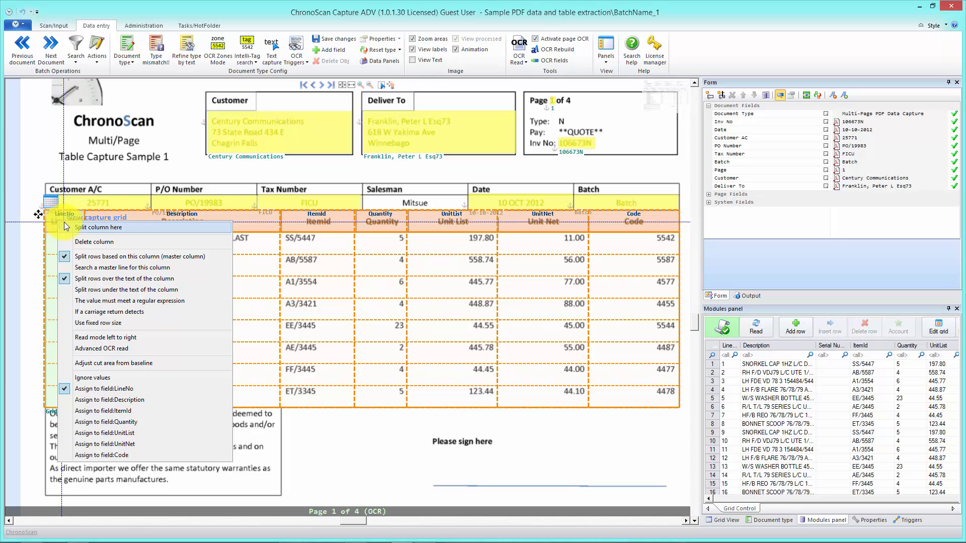
pyautogui.click(87, 325)
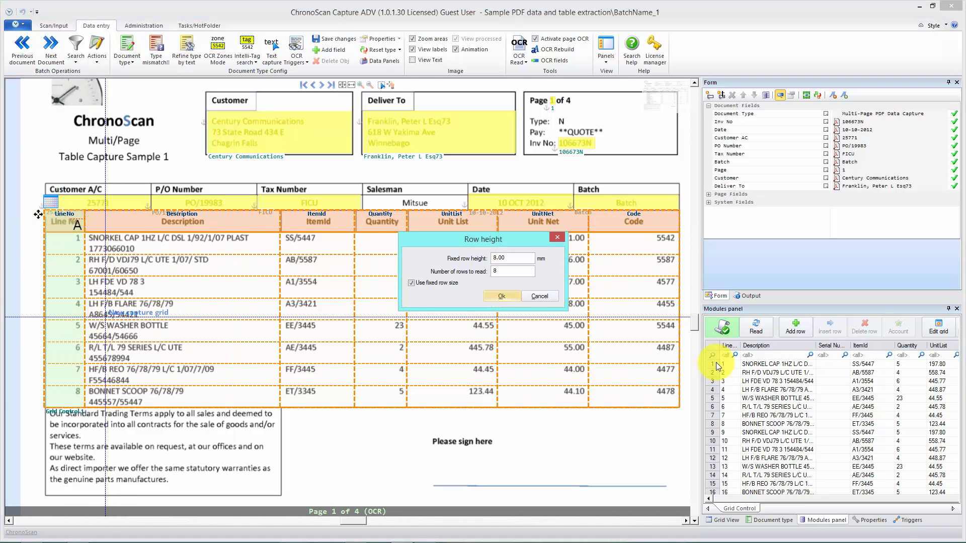
pyautogui.doubleClick(508, 258)
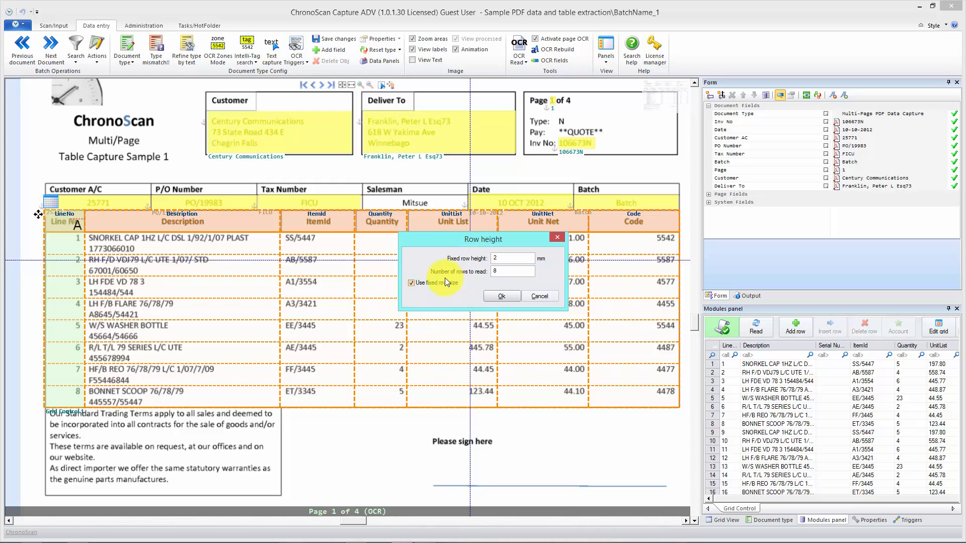
pyautogui.click(505, 272)
pyautogui.doubleClick(504, 271)
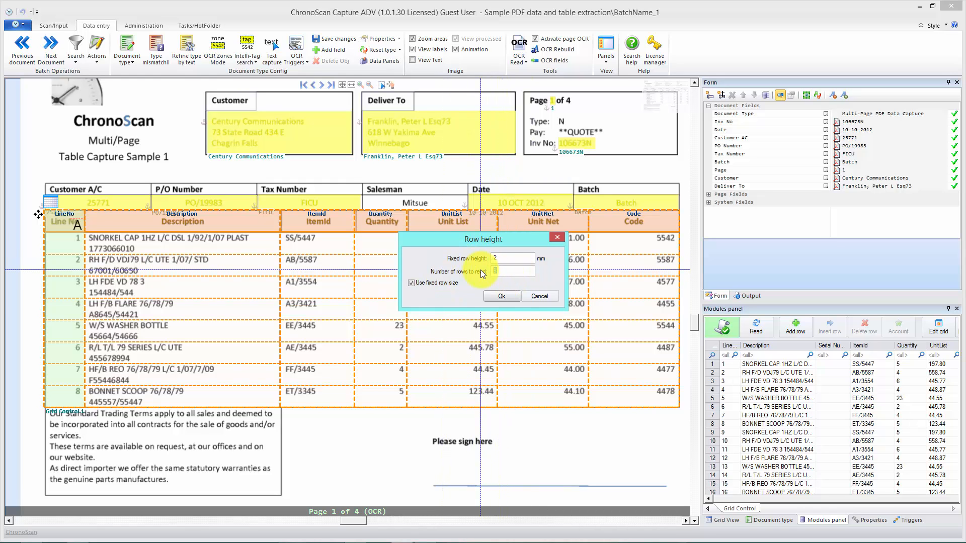
pyautogui.click(501, 302)
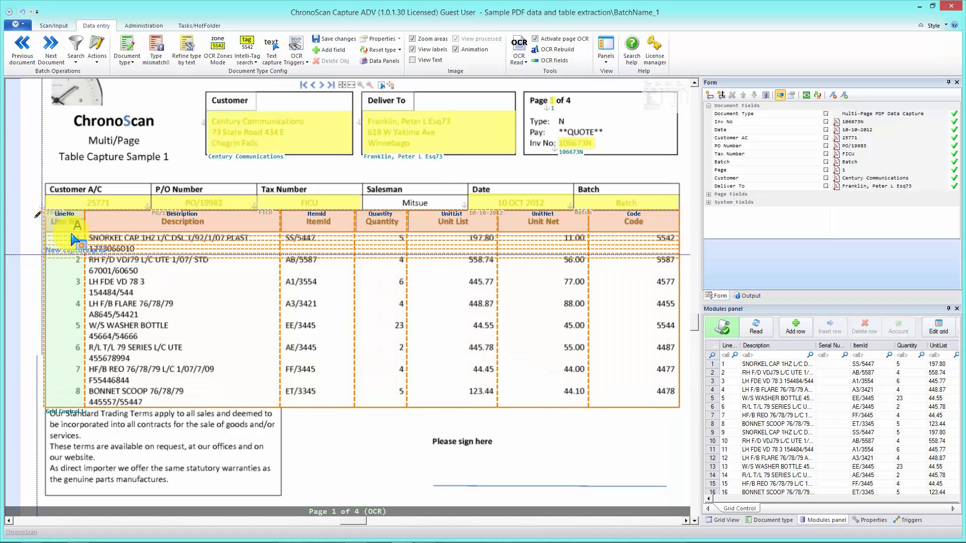
# Step: Set the LineNo column's fixed row height to 10 mm and the number of rows to read to 8
pyautogui.rightClick(60, 222)
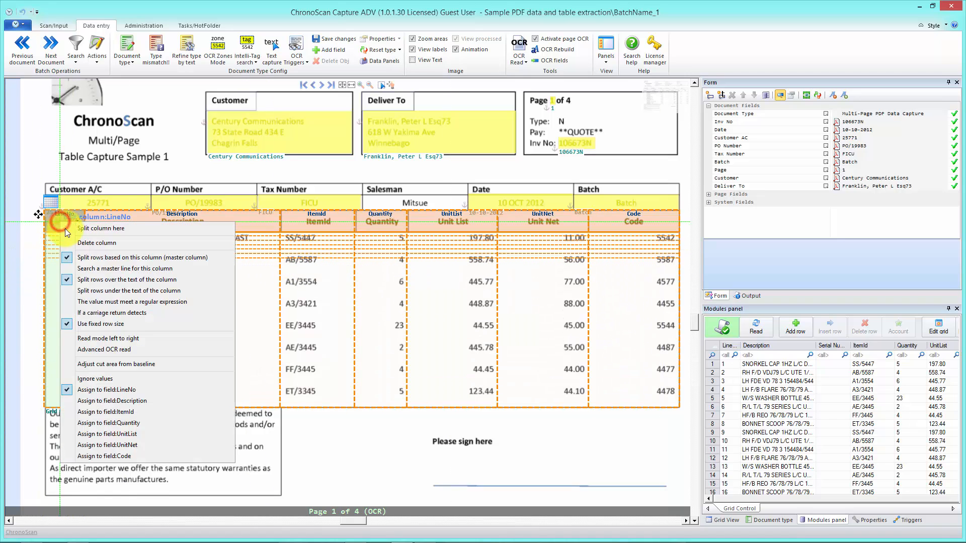
pyautogui.click(96, 325)
pyautogui.doubleClick(501, 258)
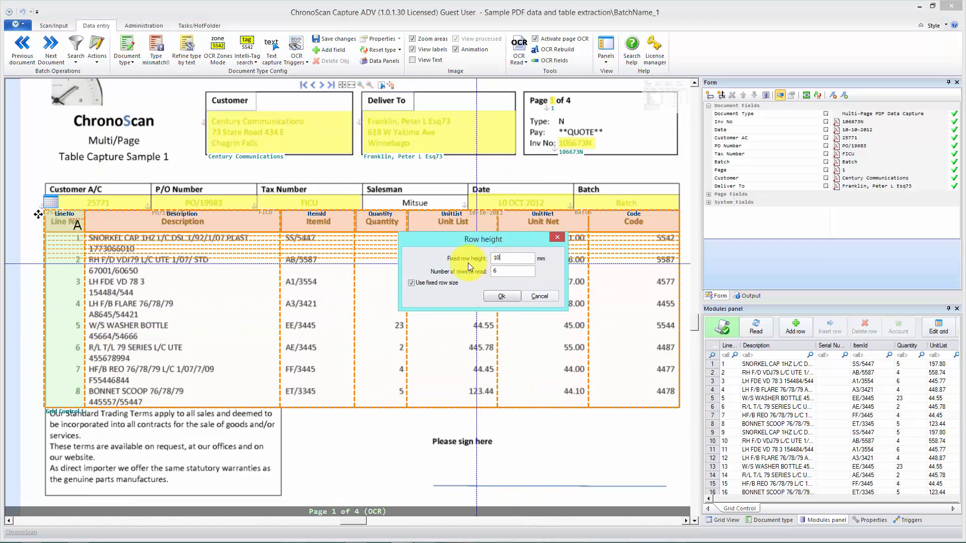
pyautogui.press('Tab')
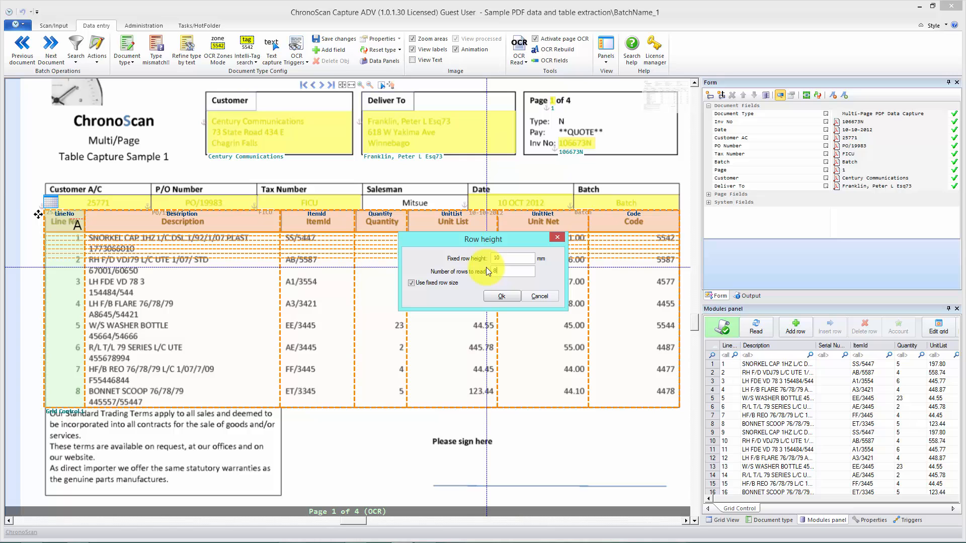
pyautogui.click(500, 296)
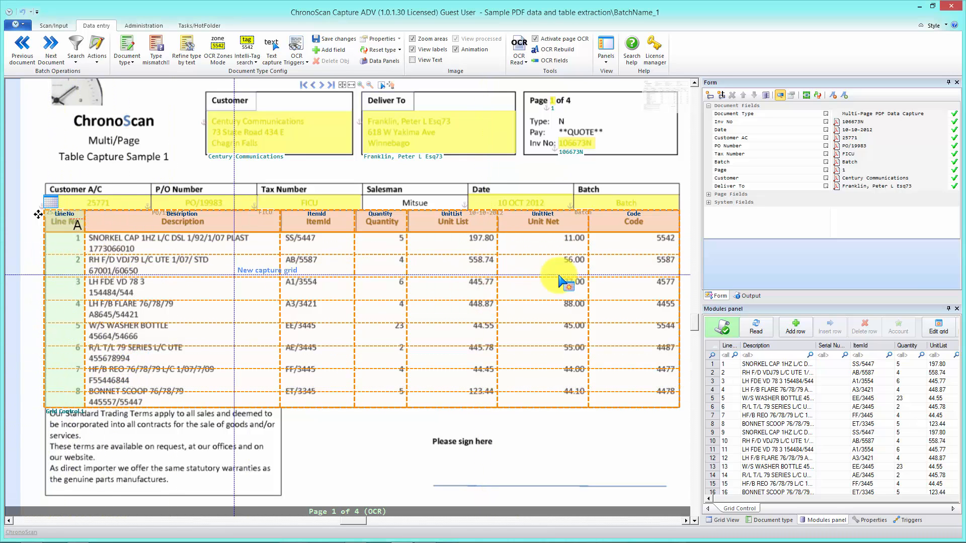
pyautogui.rightClick(57, 216)
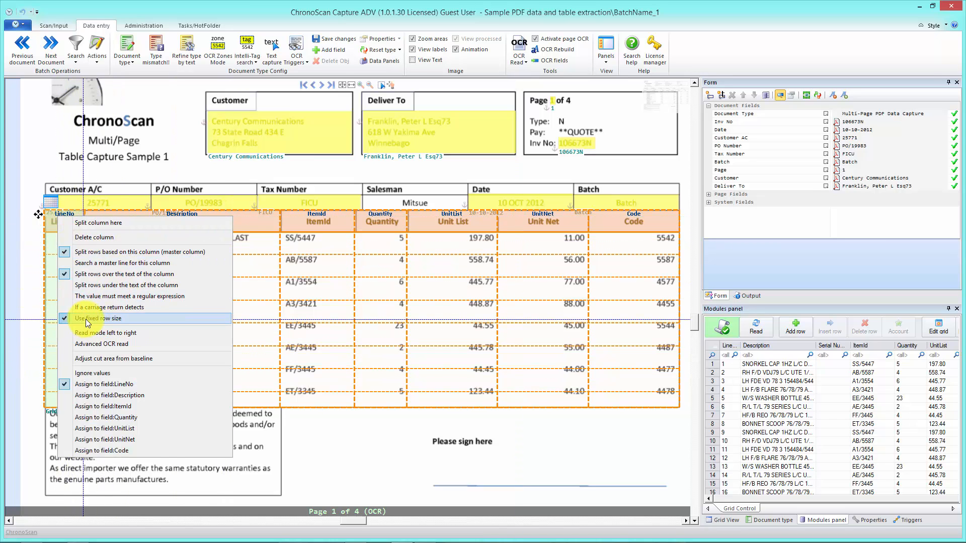
pyautogui.click(121, 358)
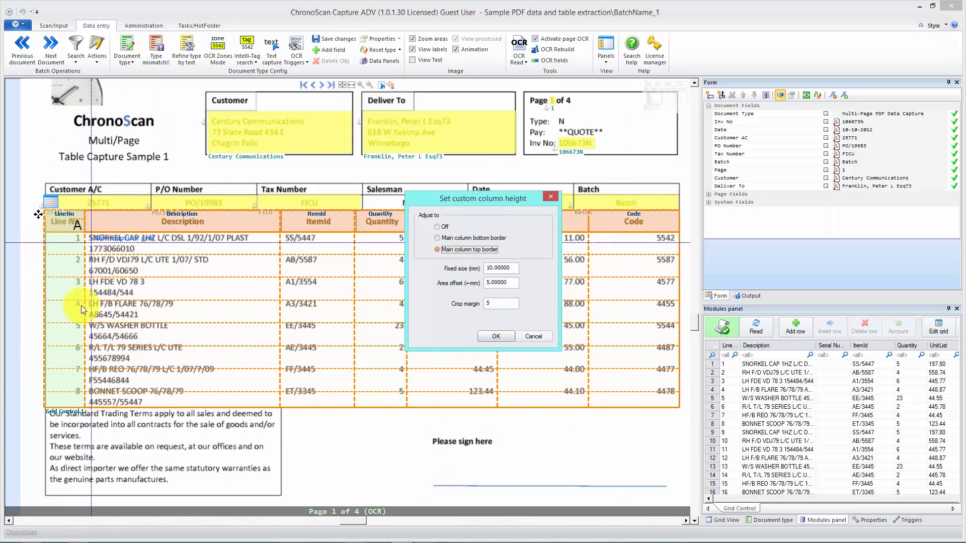
pyautogui.click(533, 336)
# Step: Turn off the fixed row size for the LineNo master column
pyautogui.rightClick(64, 220)
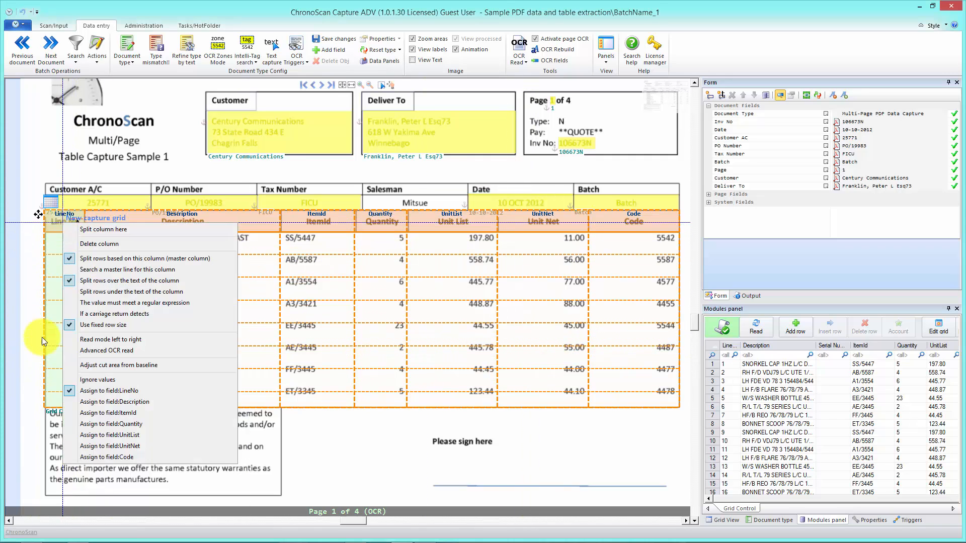
pyautogui.click(90, 325)
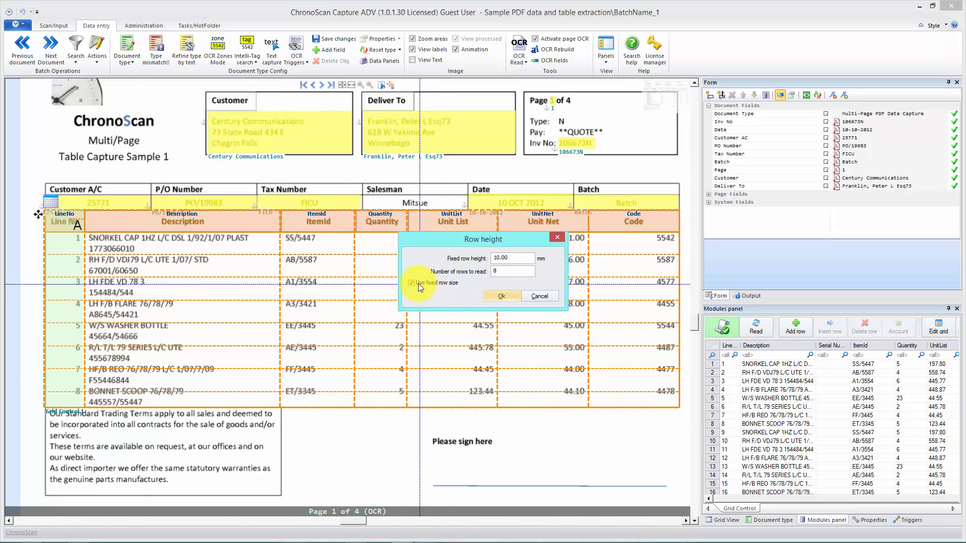
pyautogui.click(502, 296)
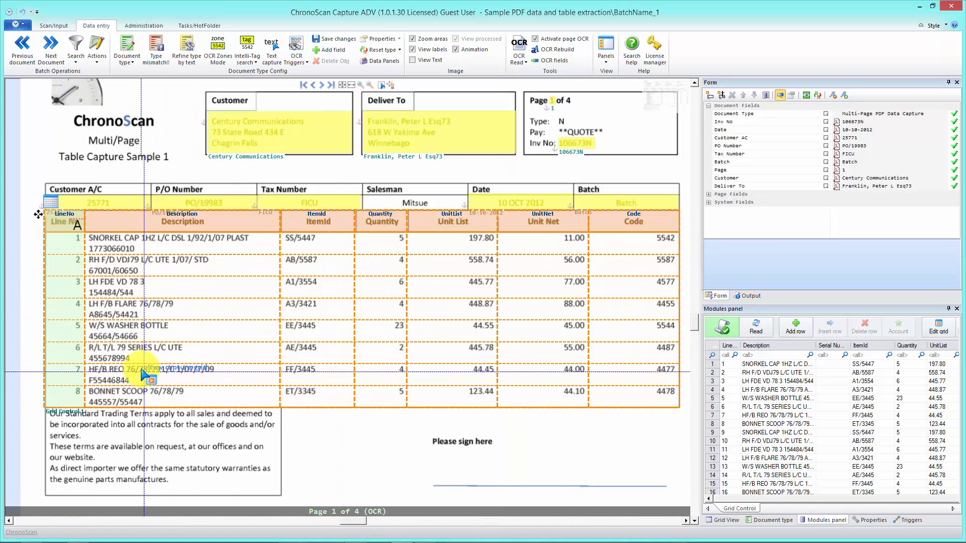
pyautogui.rightClick(57, 220)
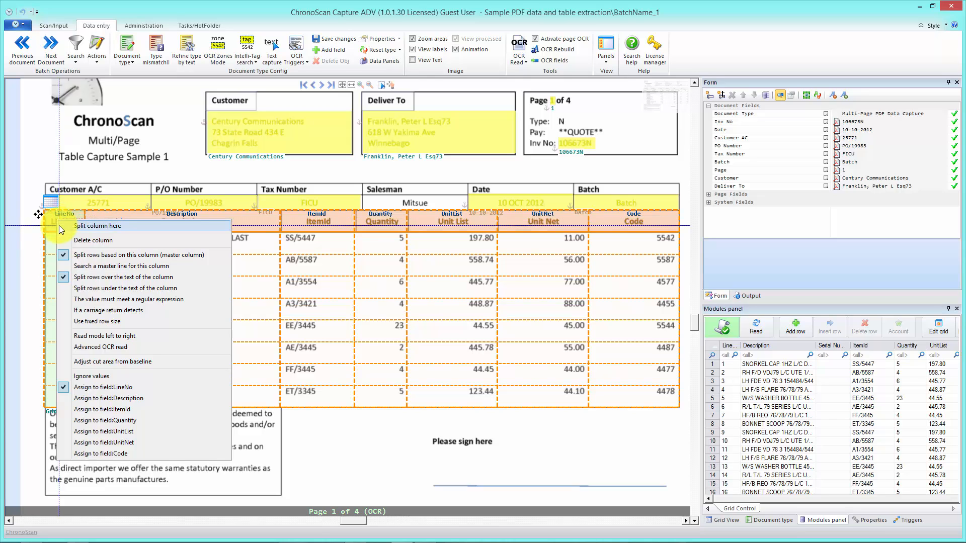
pyautogui.click(63, 277)
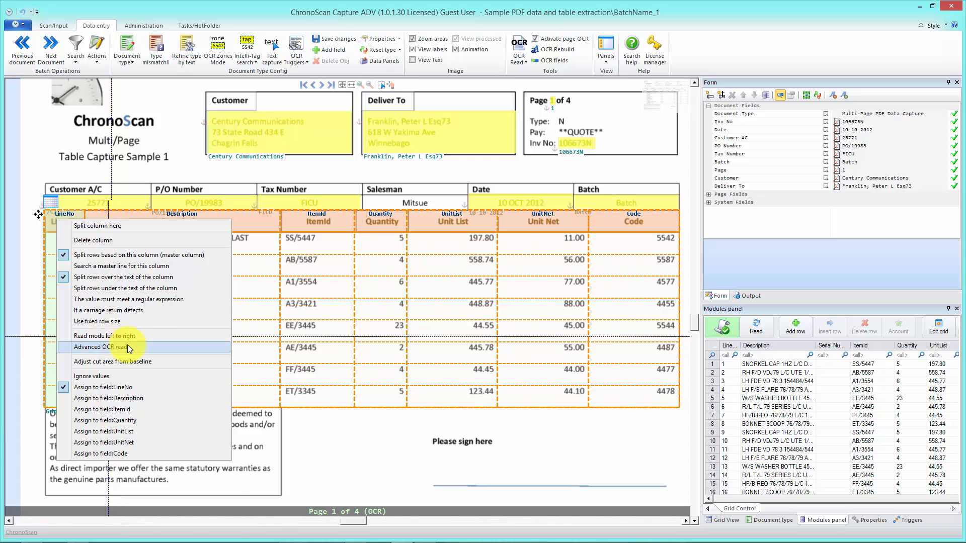
pyautogui.click(263, 221)
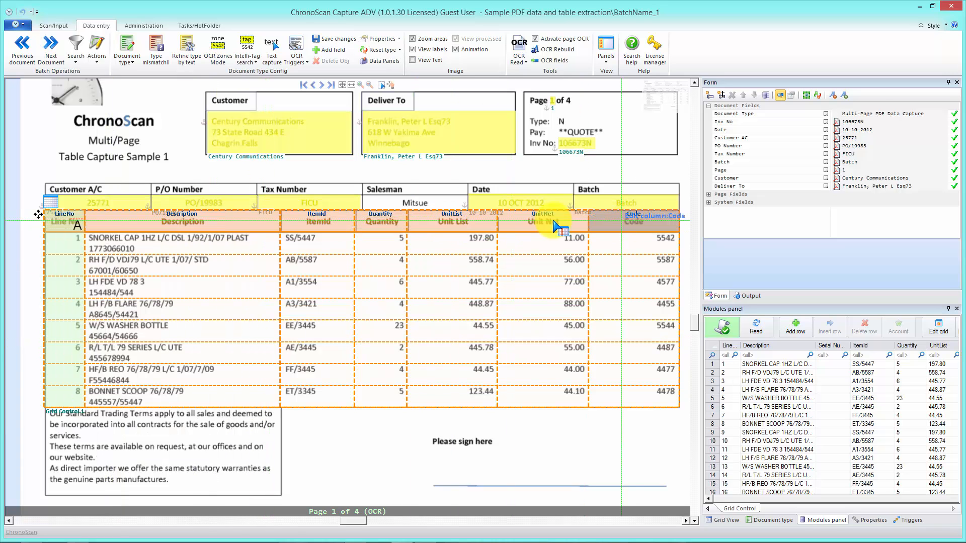
pyautogui.click(83, 212)
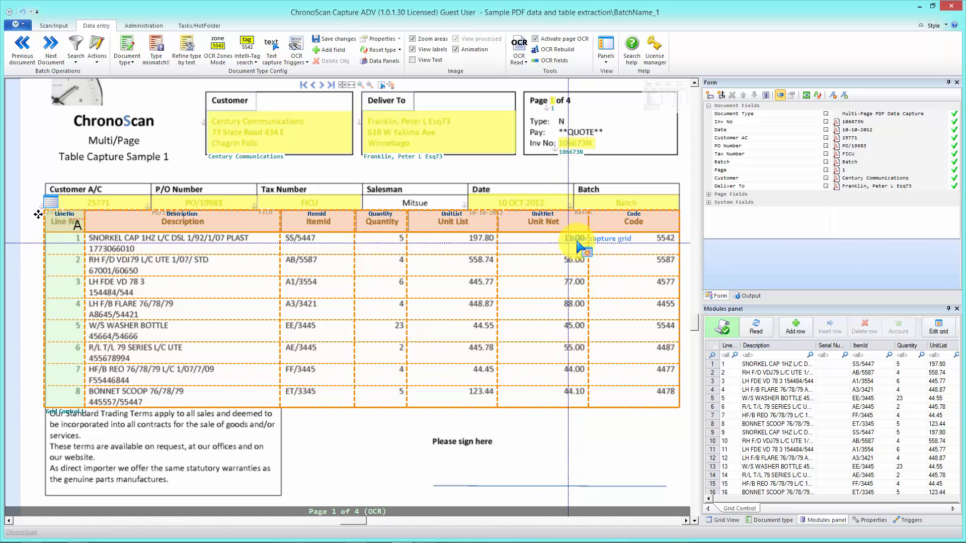
# Step: Enable advanced OCR read for the UnitNet column and test the Nuance, PDF-Text, MarkDetection and ChronoOCR engines, ending with Nuance selected
pyautogui.rightClick(535, 224)
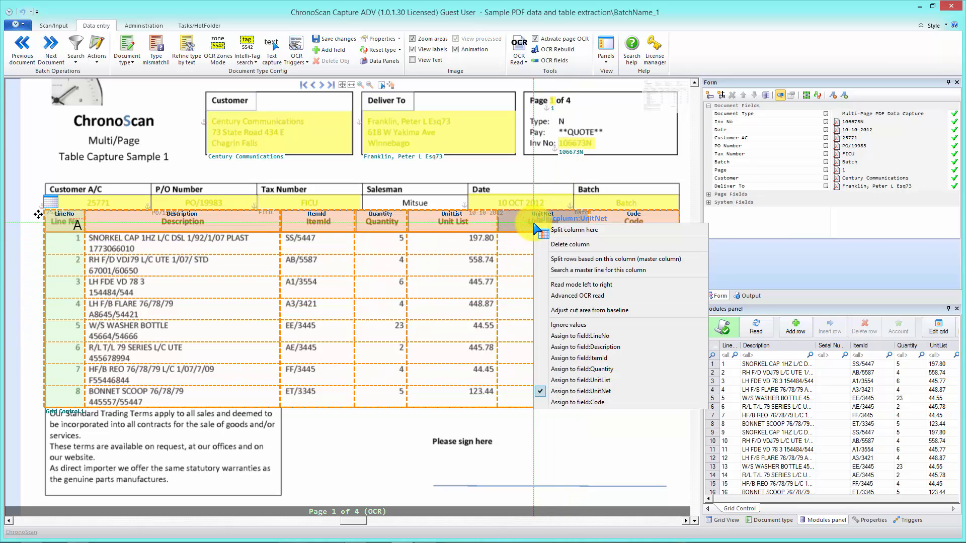
pyautogui.click(566, 296)
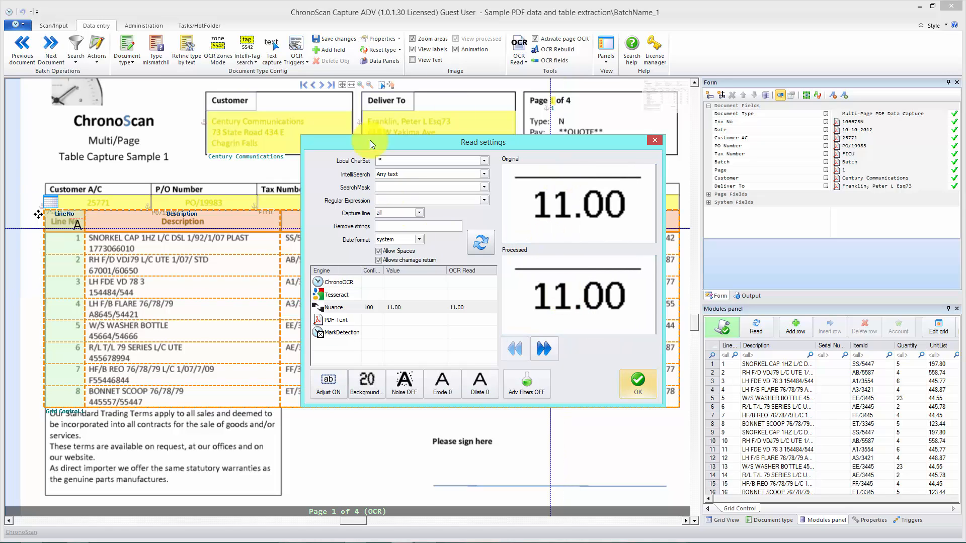
pyautogui.click(342, 308)
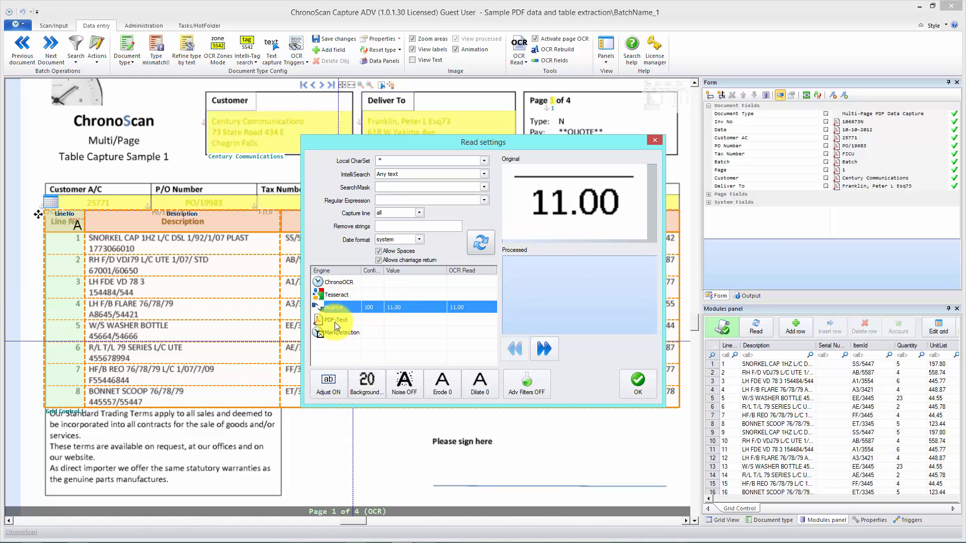
pyautogui.click(337, 323)
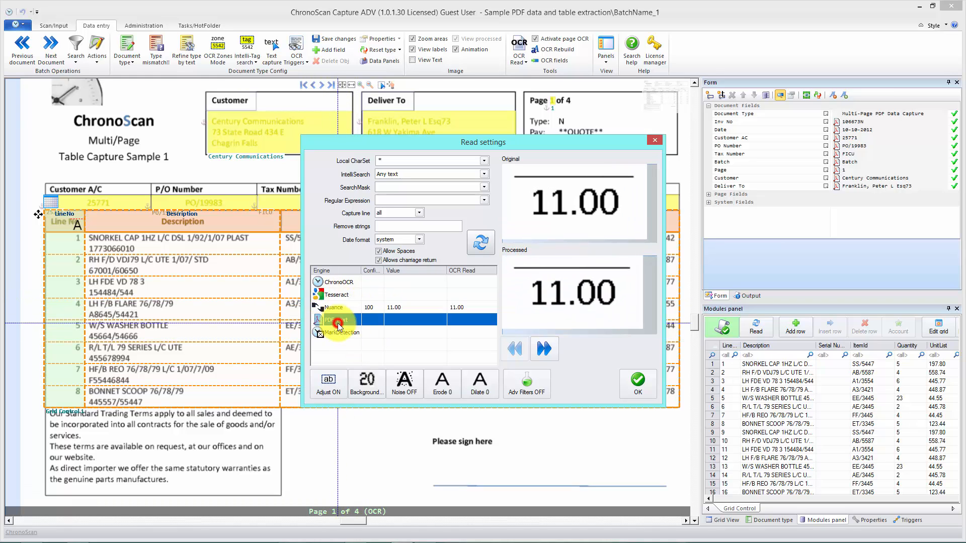
pyautogui.click(338, 332)
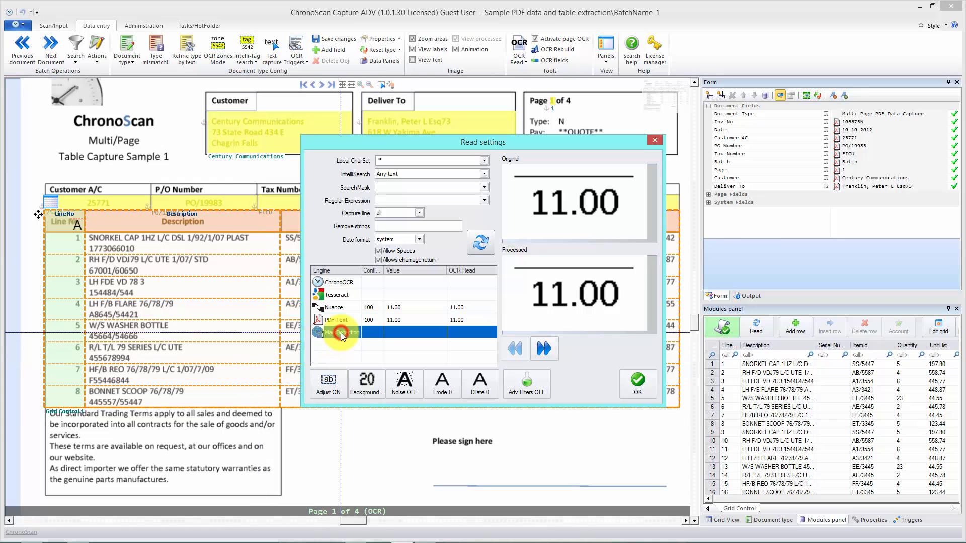
pyautogui.click(337, 284)
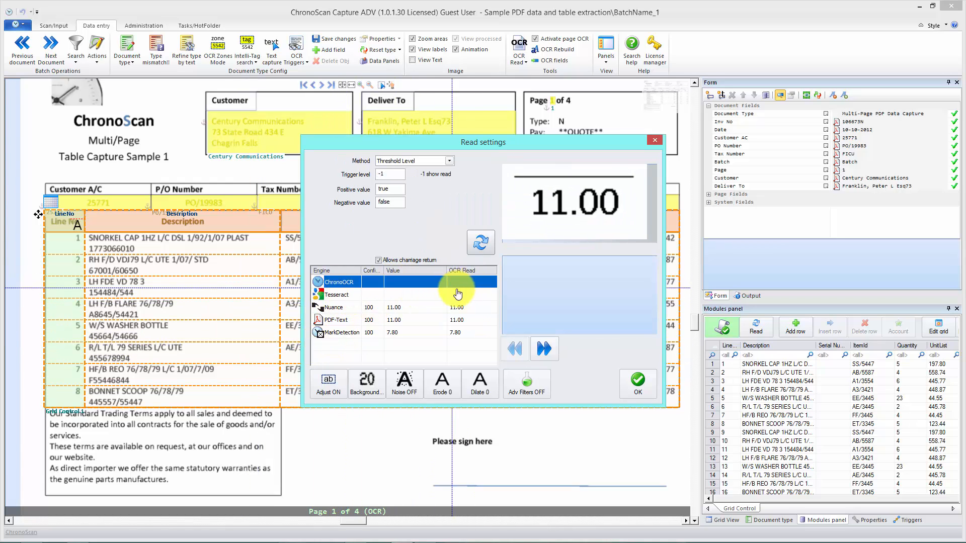
pyautogui.click(342, 308)
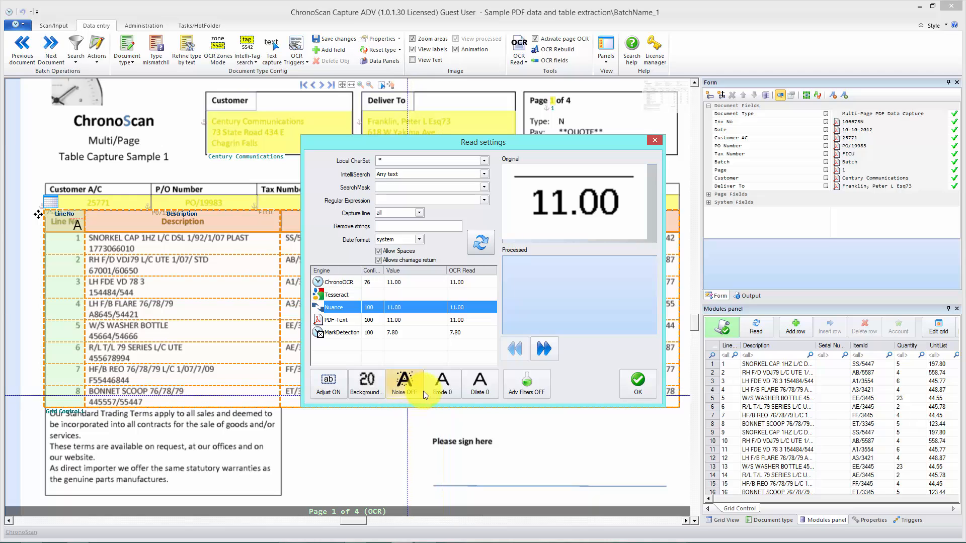
# Step: Try to save unnamed image processing settings in the advanced filters, cancel the filter setup, and confirm the UnitNet read settings
pyautogui.click(528, 386)
pyautogui.click(280, 58)
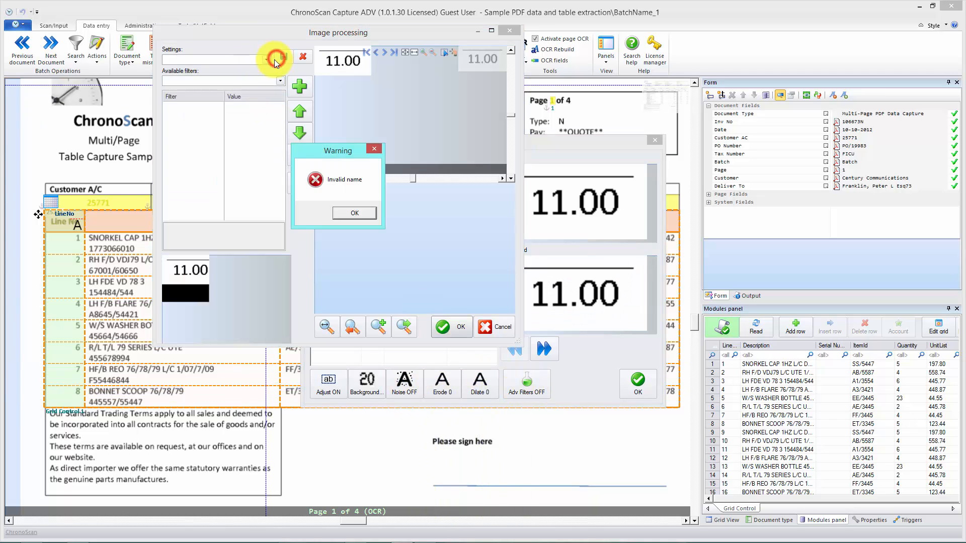
pyautogui.click(352, 210)
pyautogui.click(487, 327)
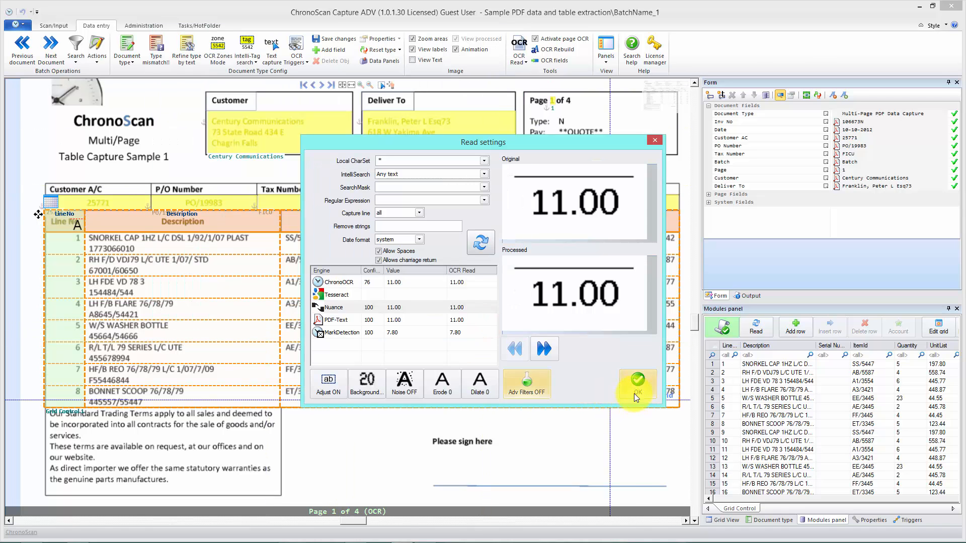
pyautogui.click(636, 388)
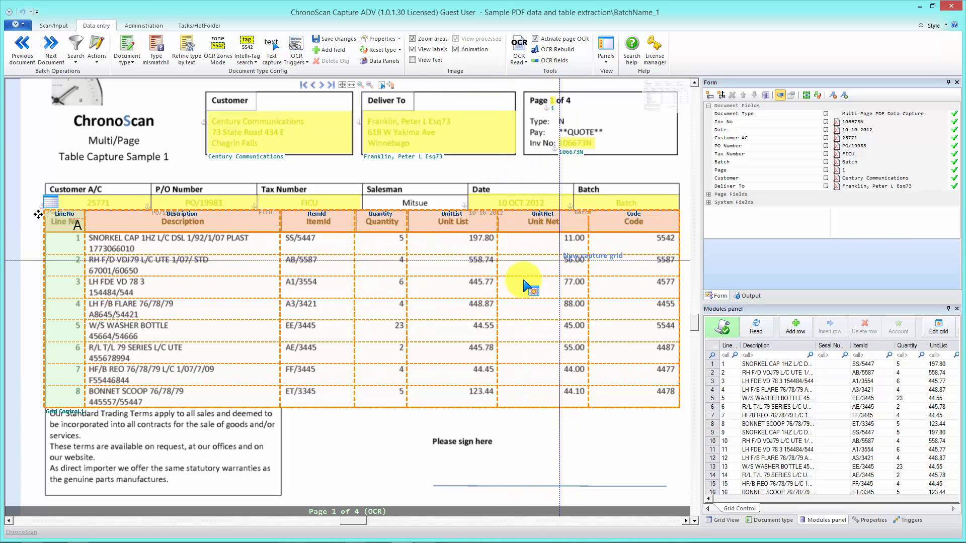
# Step: Reopen the advanced OCR read settings of the UnitNet column for review and close them
pyautogui.rightClick(549, 213)
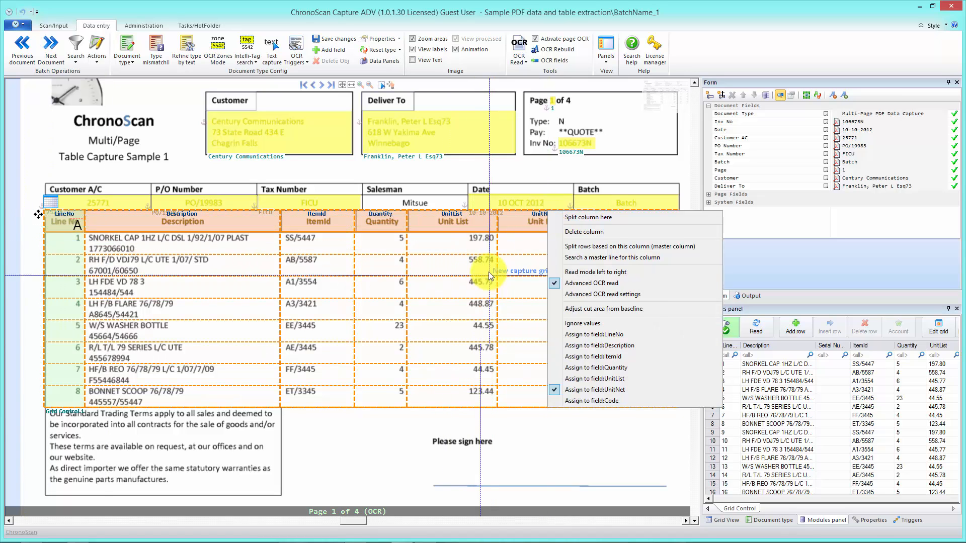
pyautogui.click(523, 220)
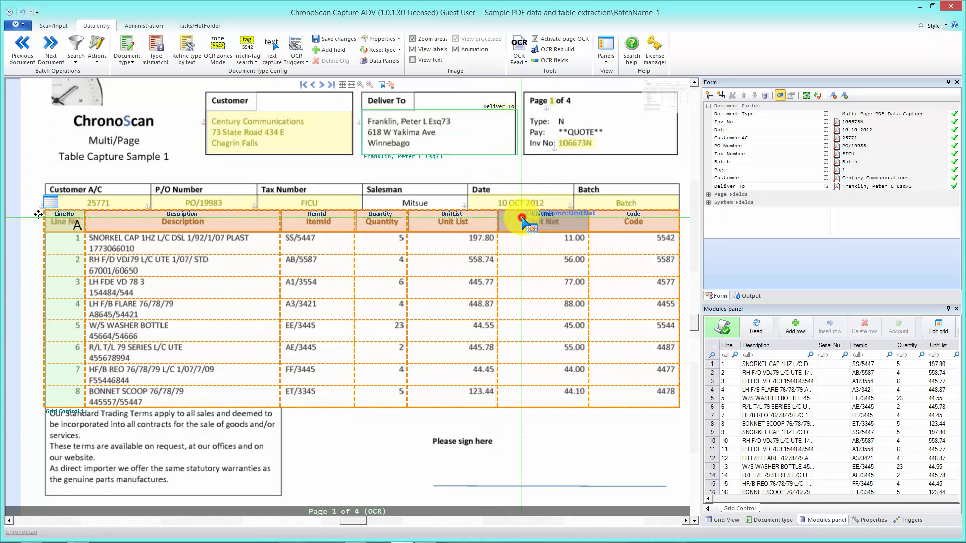
pyautogui.rightClick(523, 220)
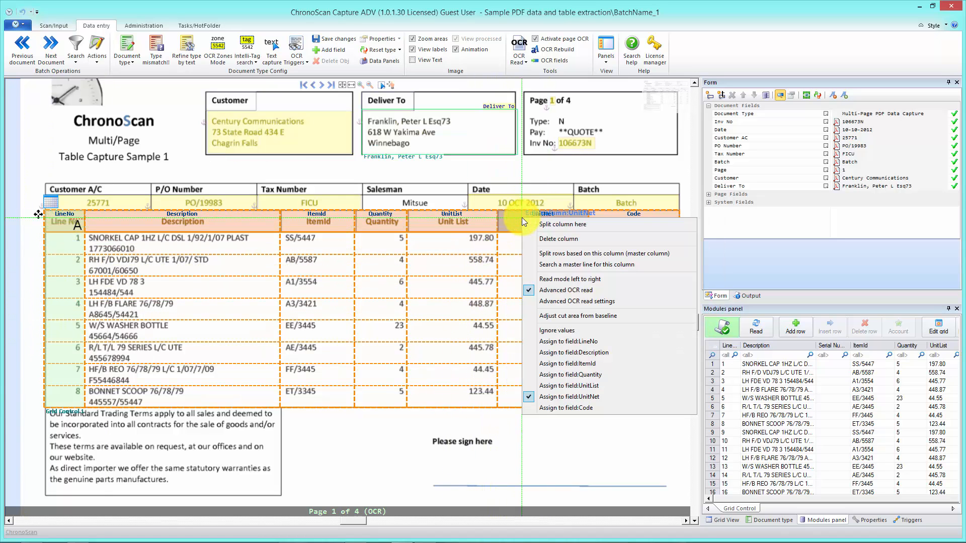
pyautogui.click(536, 303)
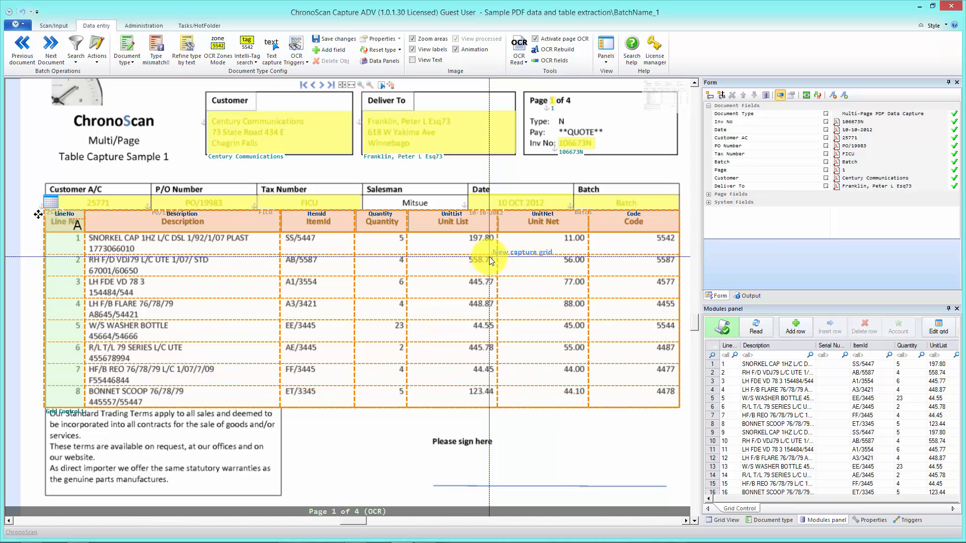
pyautogui.click(491, 261)
pyautogui.click(629, 380)
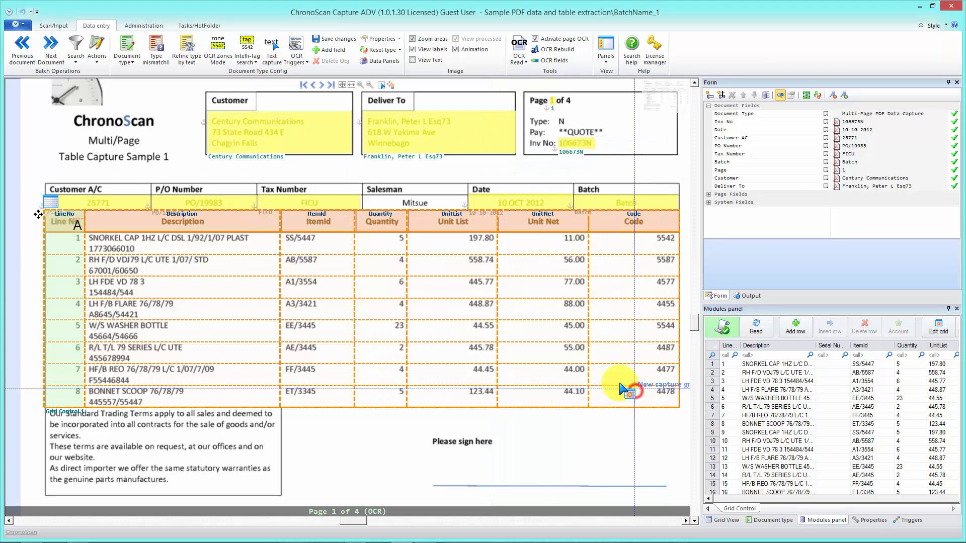
# Step: Check the Description and LineNo column options, and turn off advanced OCR read for the UnitNet column
pyautogui.rightClick(532, 216)
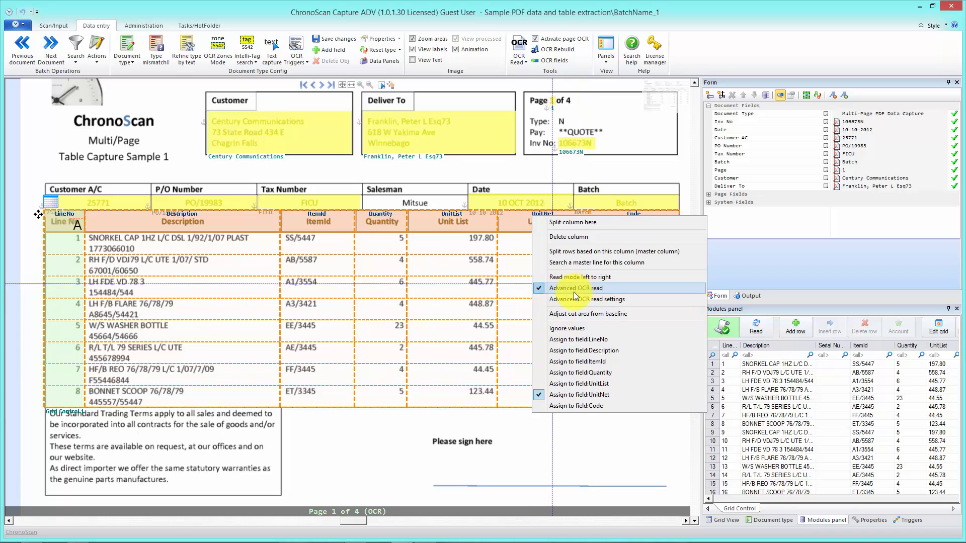
pyautogui.click(200, 227)
pyautogui.rightClick(199, 226)
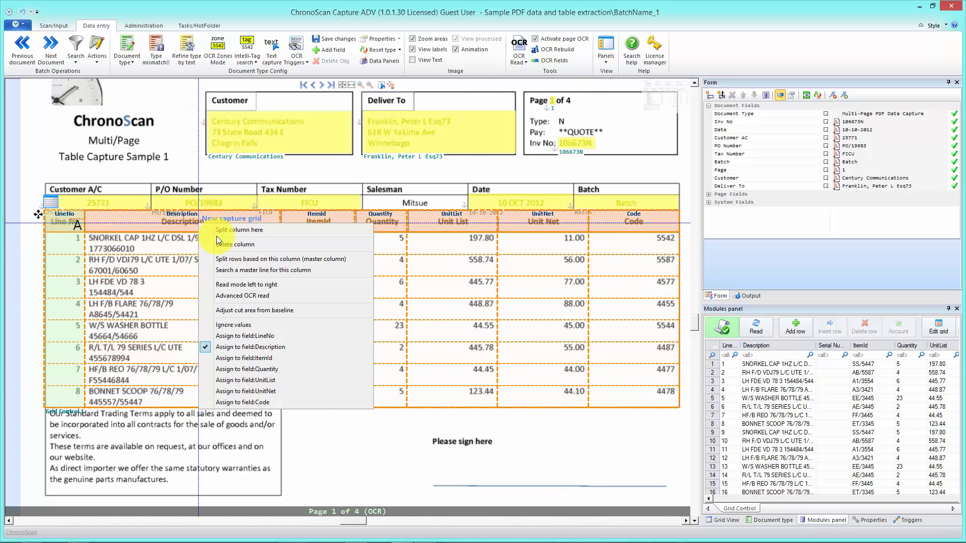
pyautogui.click(65, 227)
pyautogui.rightClick(65, 229)
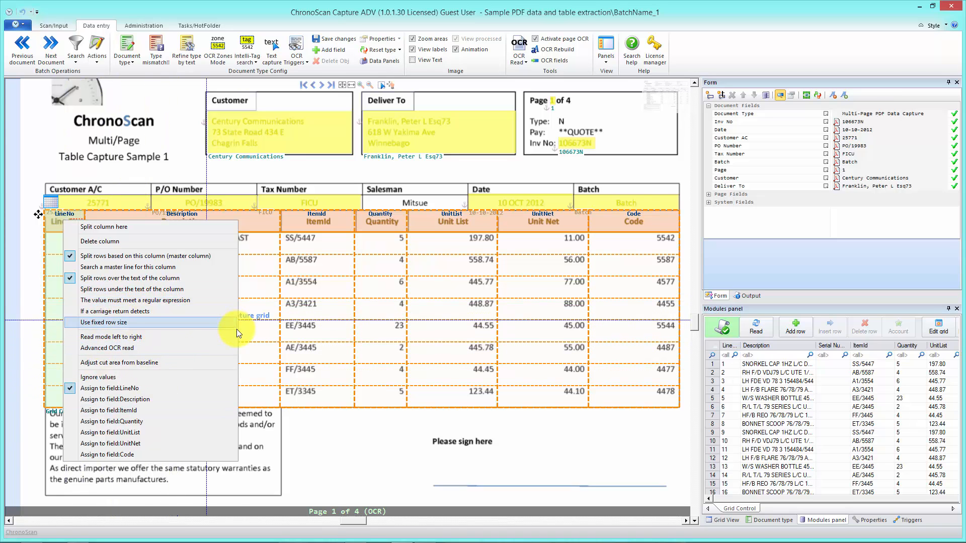
pyautogui.click(550, 231)
pyautogui.rightClick(552, 231)
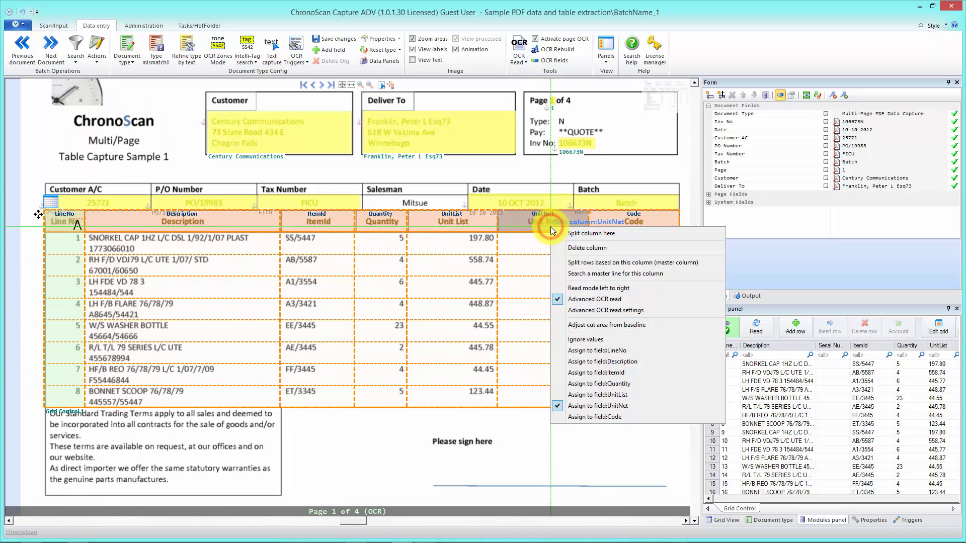
pyautogui.click(588, 299)
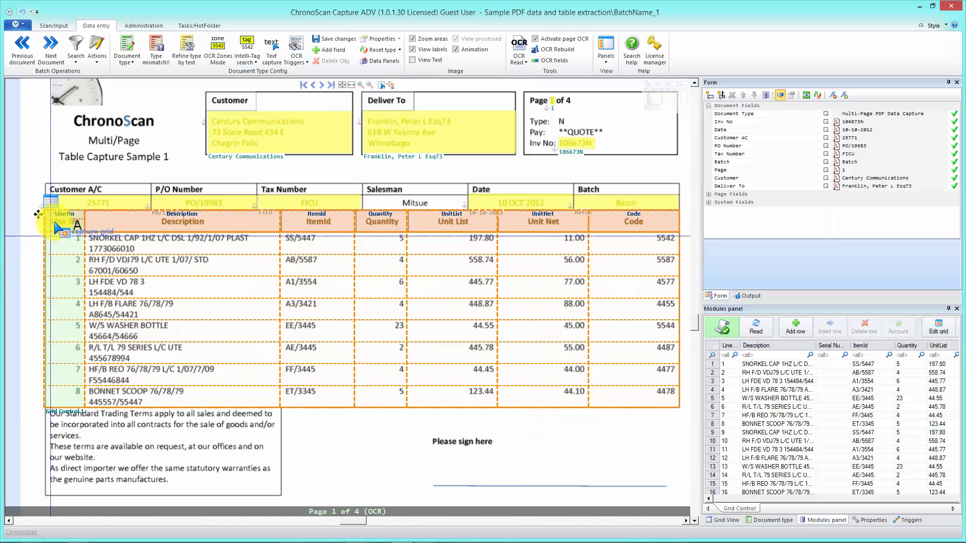
# Step: Turn on the left-to-right read mode for the LineNo column and switch it off again
pyautogui.rightClick(53, 221)
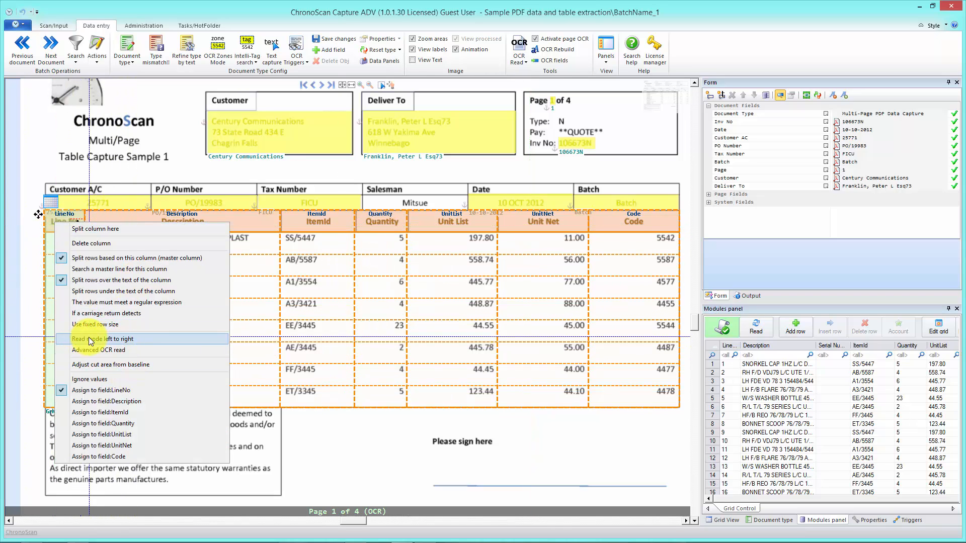
pyautogui.click(110, 340)
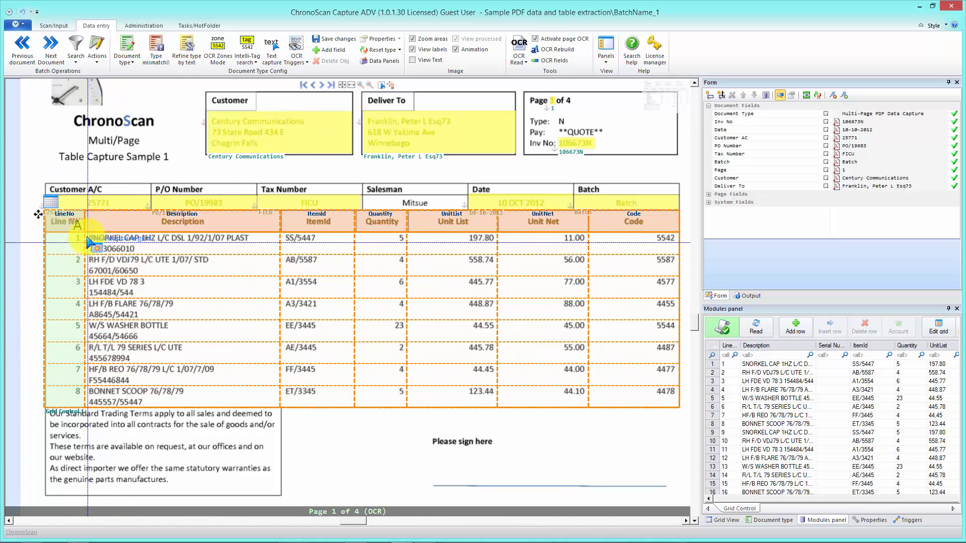
pyautogui.click(50, 218)
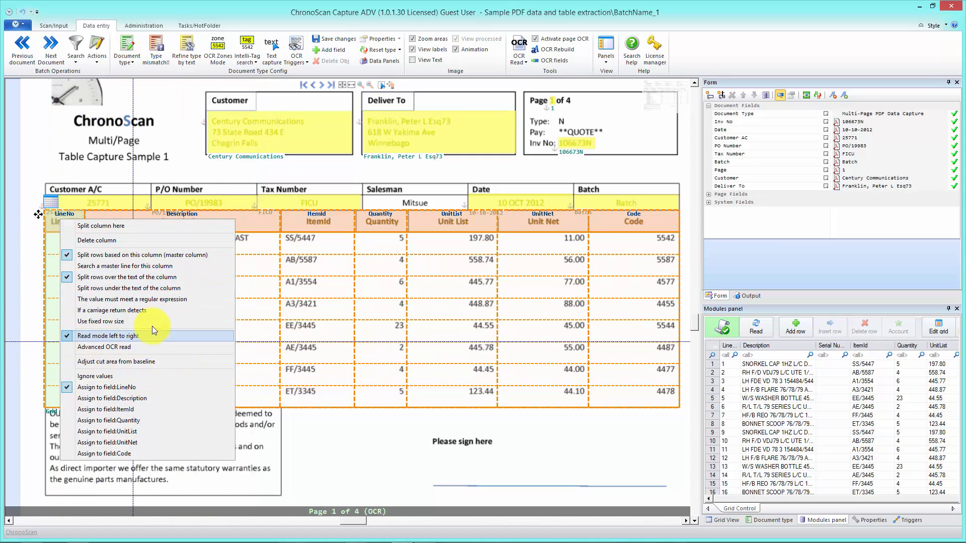
pyautogui.click(90, 336)
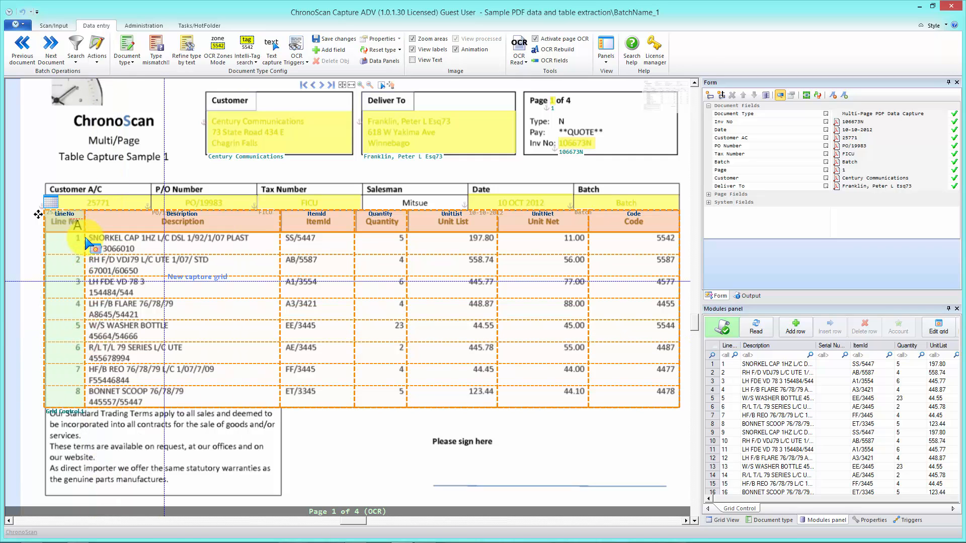
# Step: Review the LineNo column's field assignment options and widen the Modules panel beside the document
pyautogui.click(73, 227)
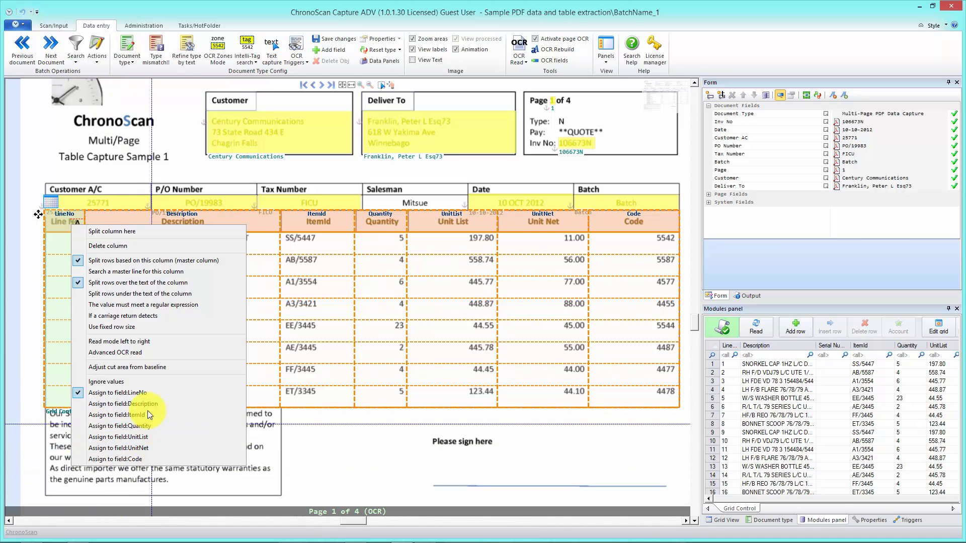
pyautogui.click(476, 104)
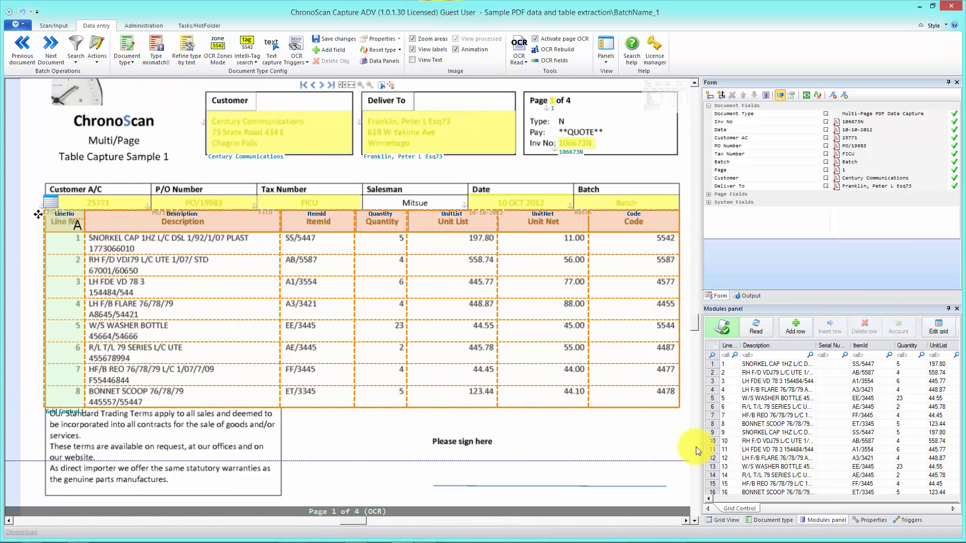
pyautogui.moveTo(658, 442); pyautogui.dragTo(657, 442)
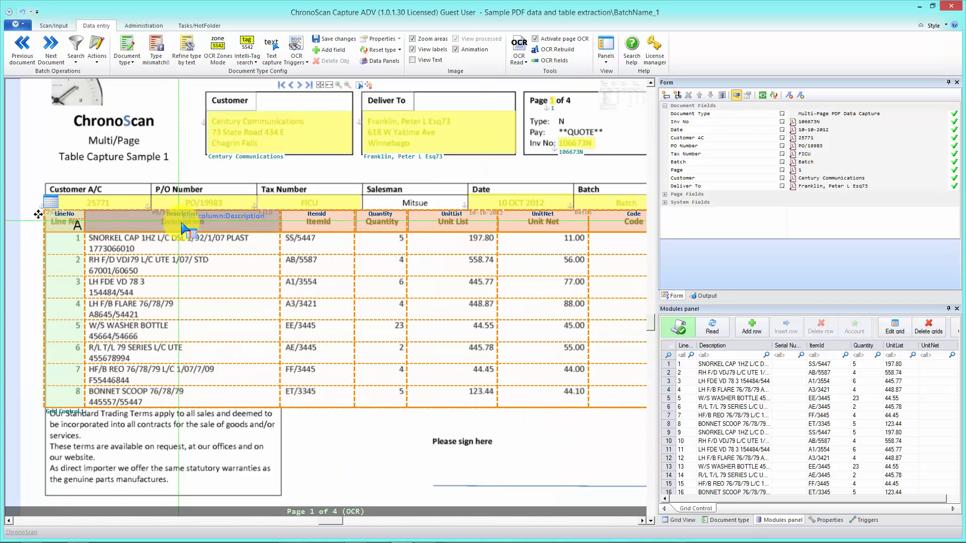
# Step: Assign the table's Description column to the Quantity field and its Quantity column to the UnitNet field
pyautogui.rightClick(161, 220)
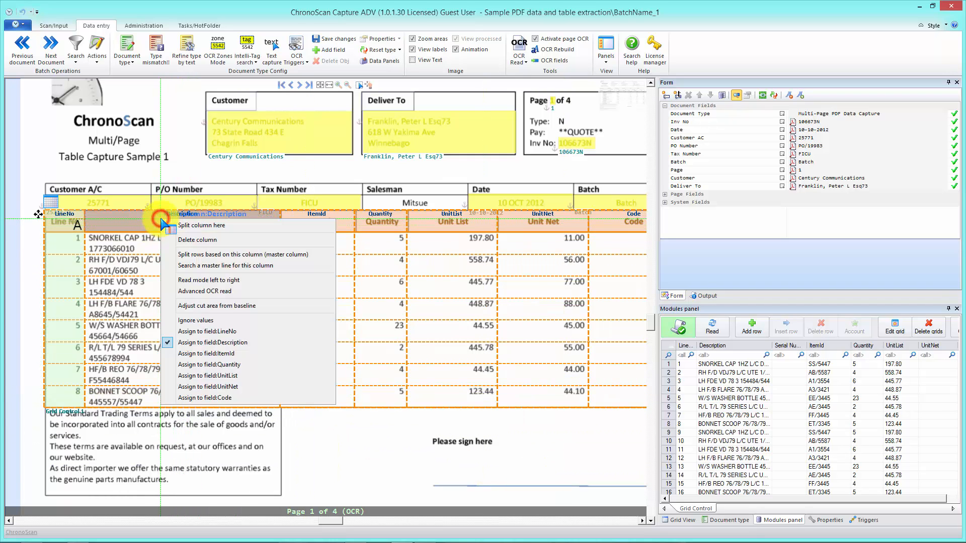
pyautogui.click(241, 365)
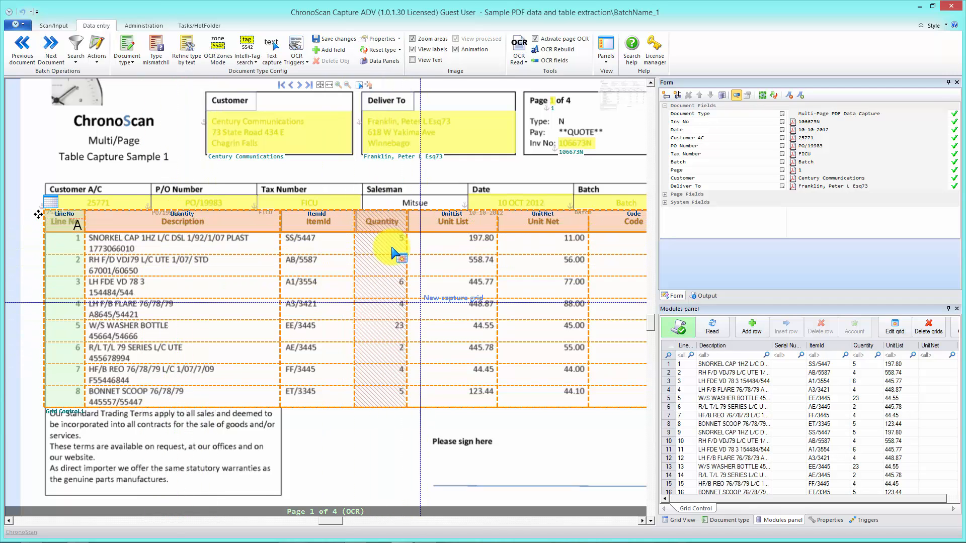
pyautogui.click(383, 222)
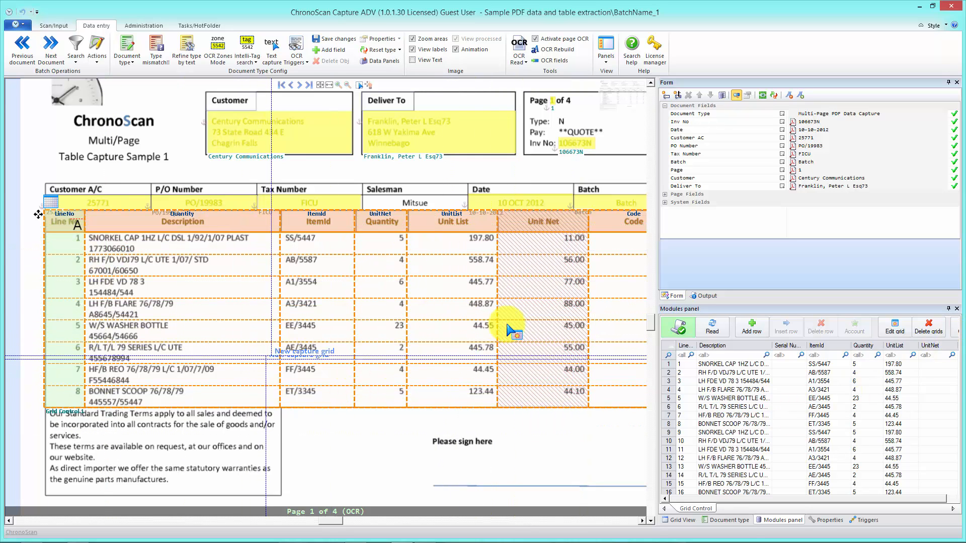
# Step: Split the unassigned Unit Net column about a third of the way across, and review the options of the resulting column
pyautogui.rightClick(526, 226)
pyautogui.click(565, 232)
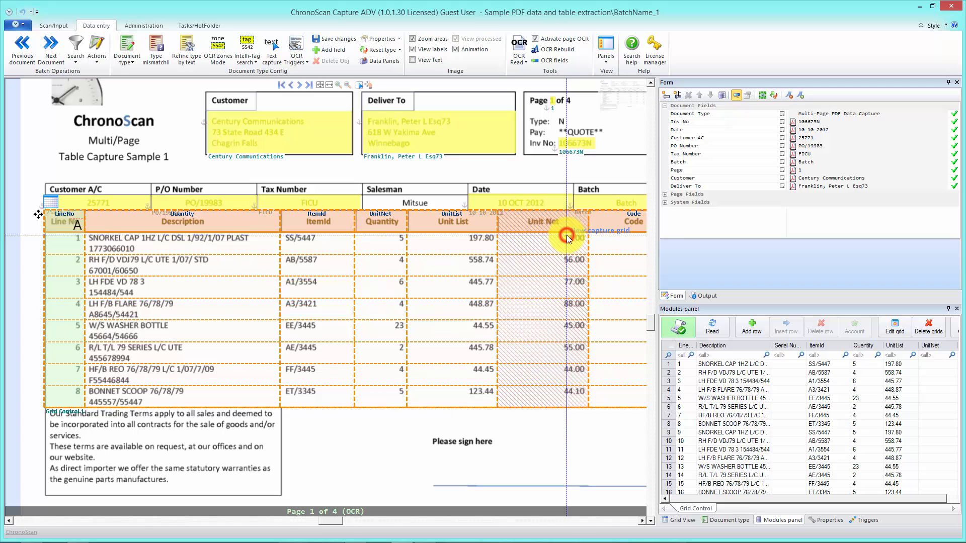
pyautogui.rightClick(546, 219)
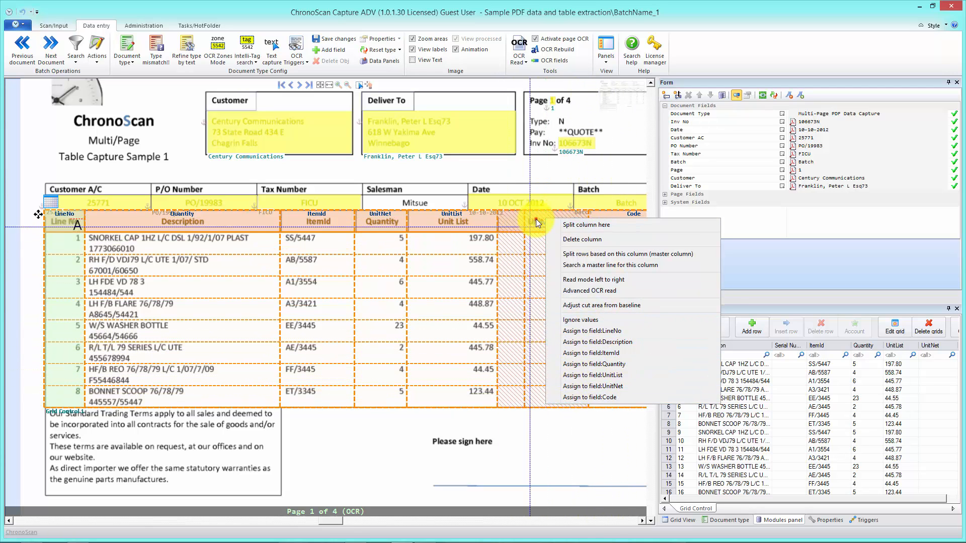
pyautogui.click(475, 267)
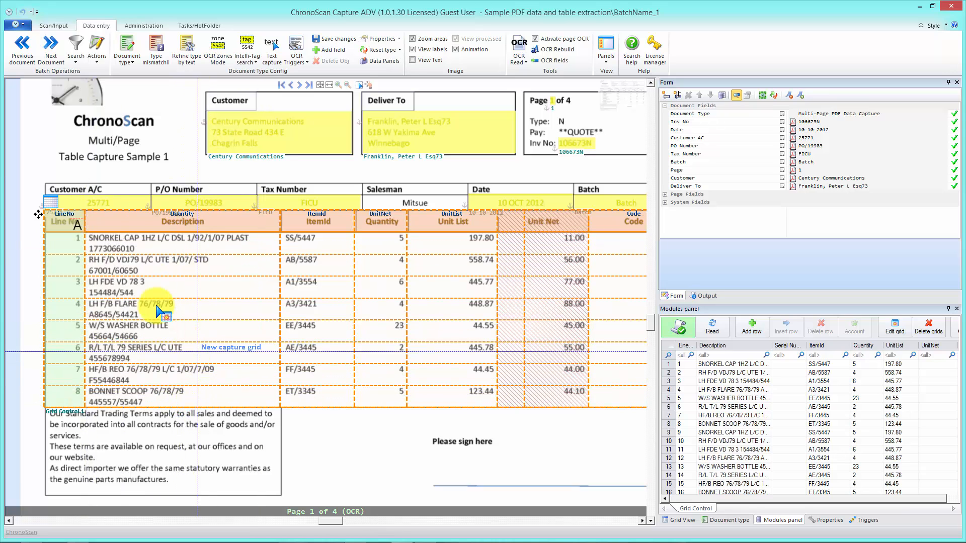
# Step: Assign the table's Description column back to the Description field and reopen its column options
pyautogui.rightClick(190, 225)
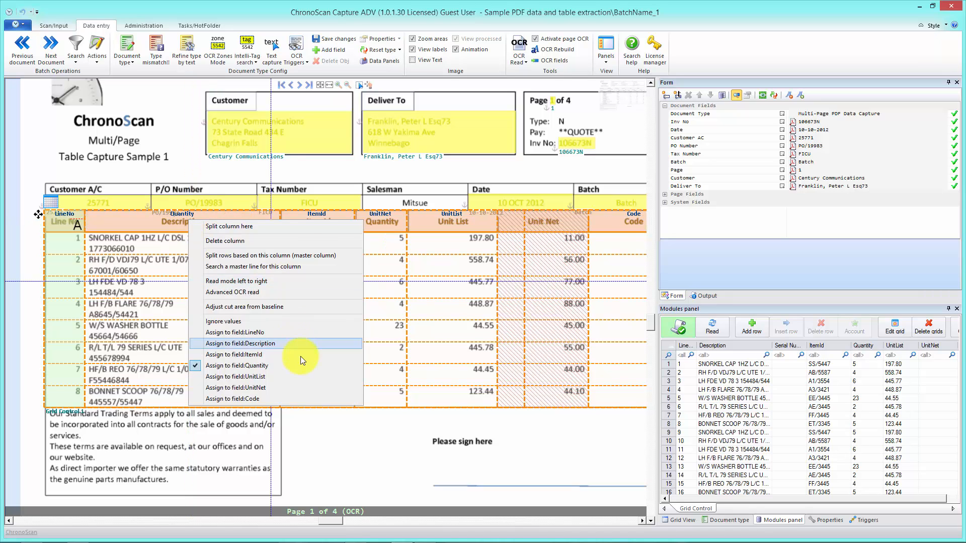
pyautogui.click(276, 347)
pyautogui.rightClick(200, 228)
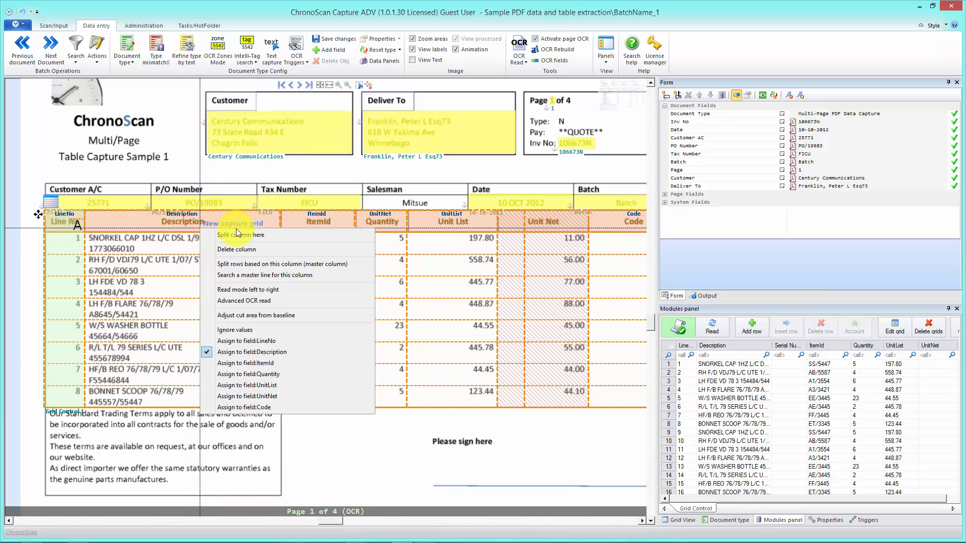
# Step: Set the table's Description column to ignore values and reread the grid data
pyautogui.click(249, 330)
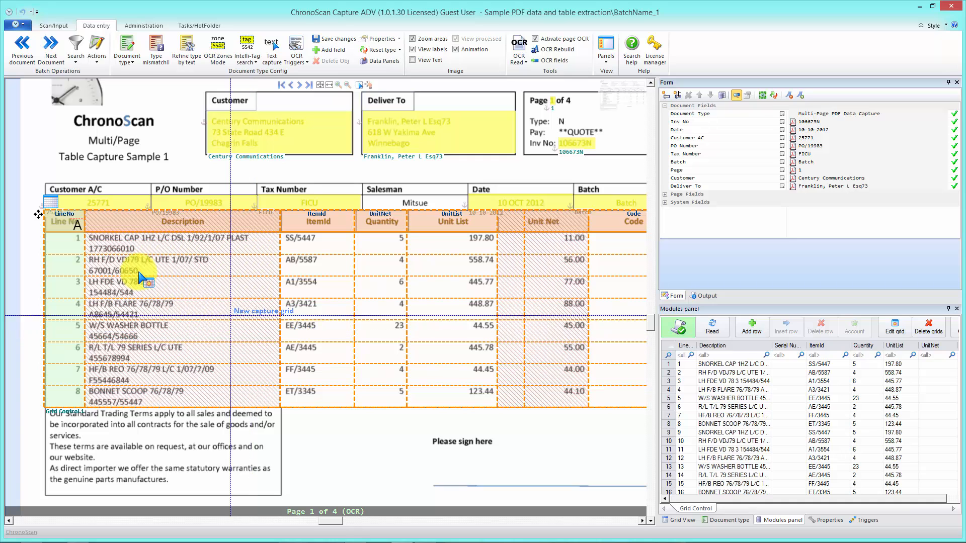
pyautogui.click(707, 327)
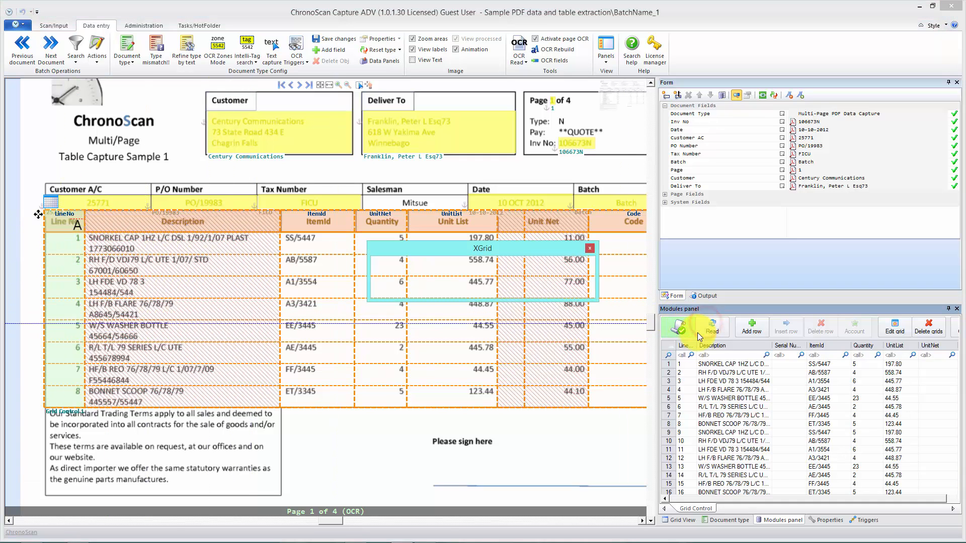
pyautogui.click(708, 363)
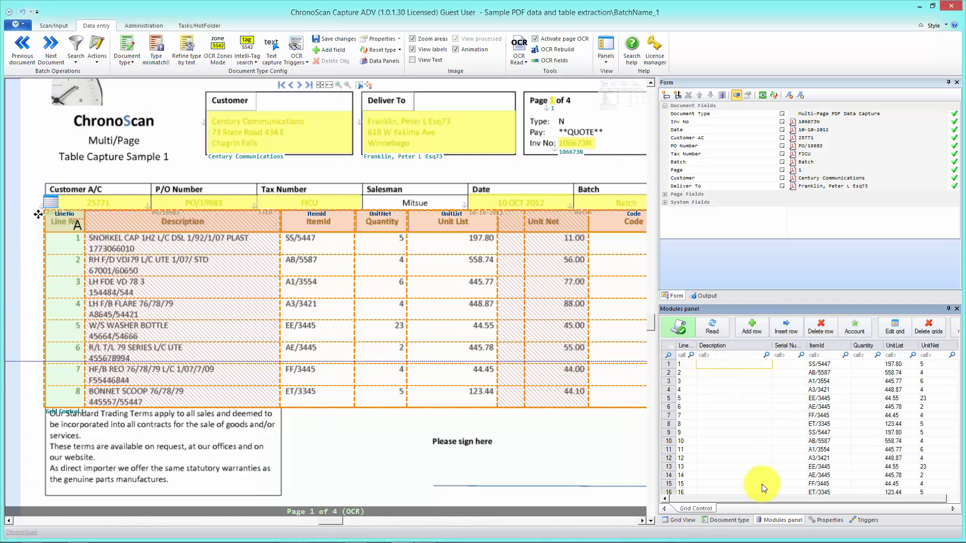
# Step: Assign the Description column back to the Description field and delete the narrow unassigned column between Unit List and Unit Net
pyautogui.rightClick(191, 221)
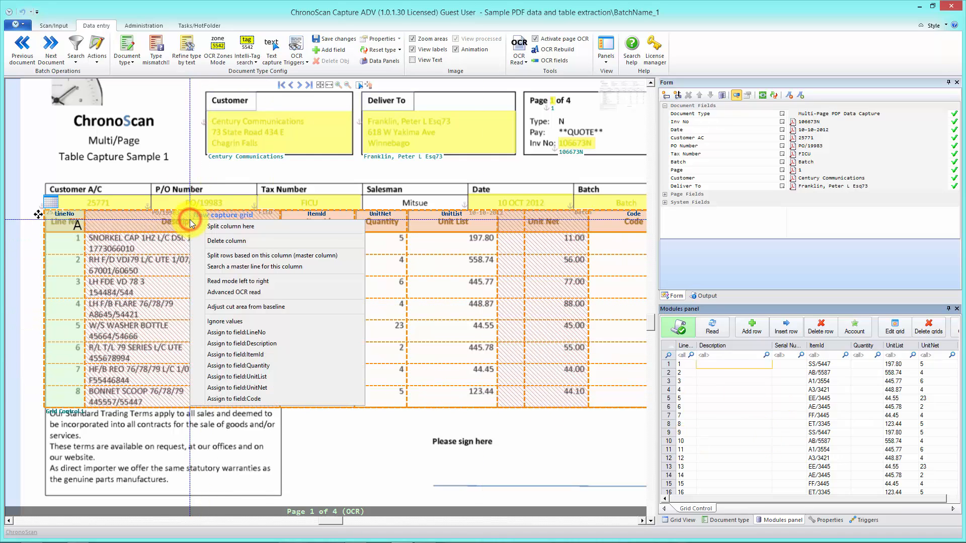
pyautogui.click(254, 343)
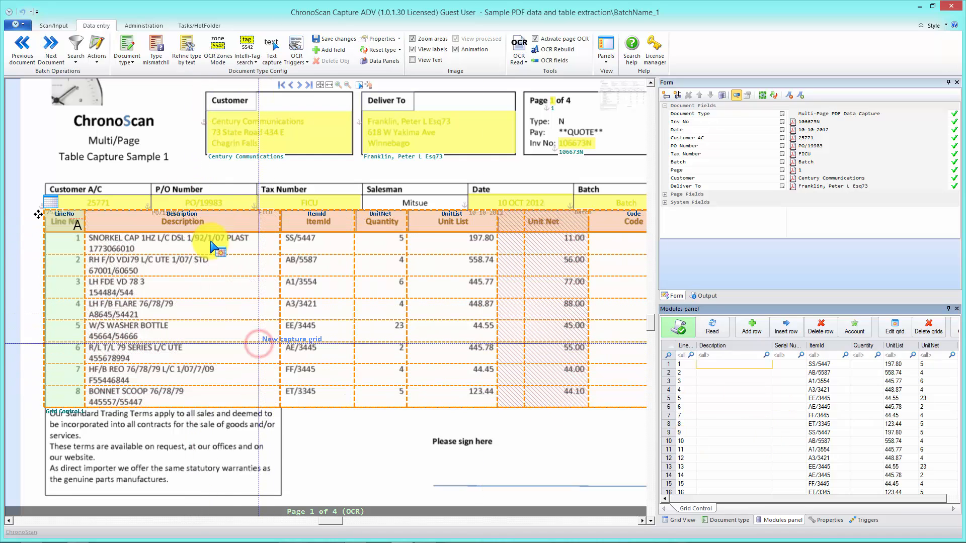
pyautogui.rightClick(515, 219)
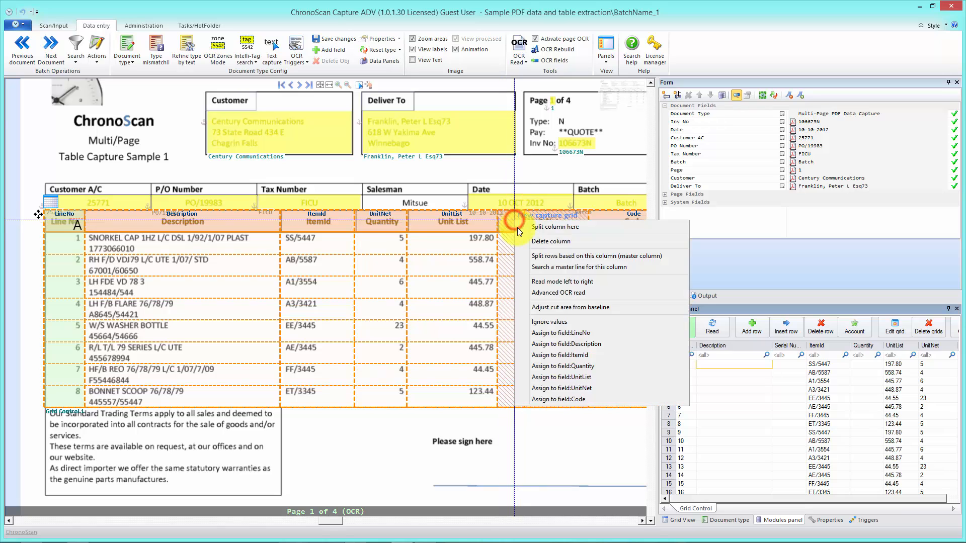
pyautogui.click(530, 242)
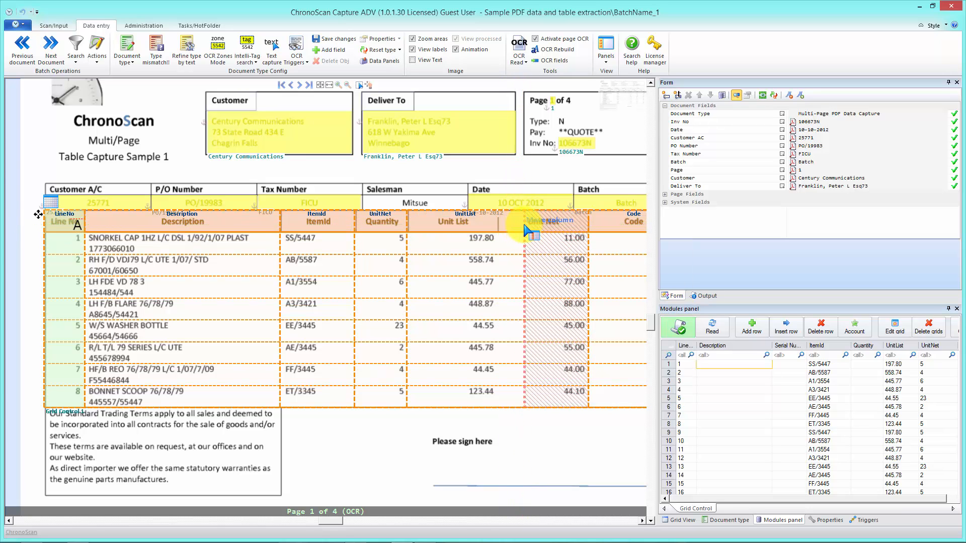
# Step: Assign the table's Quantity column back to the Quantity field
pyautogui.rightClick(442, 223)
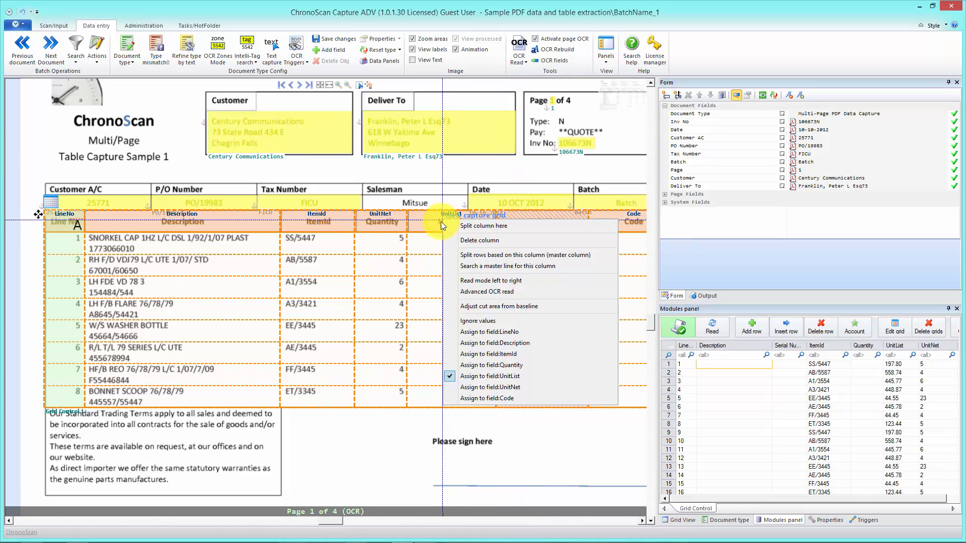
pyautogui.click(374, 230)
pyautogui.rightClick(381, 224)
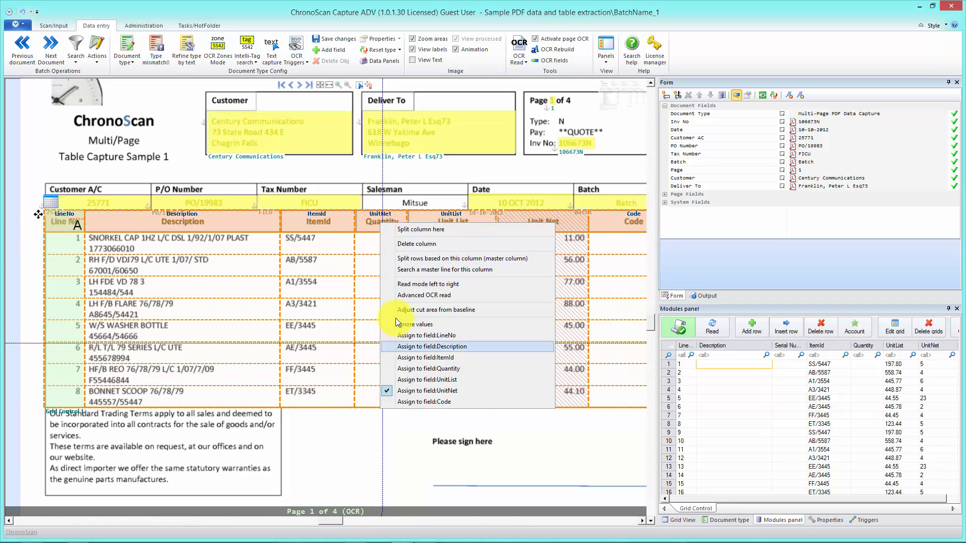
pyautogui.click(395, 369)
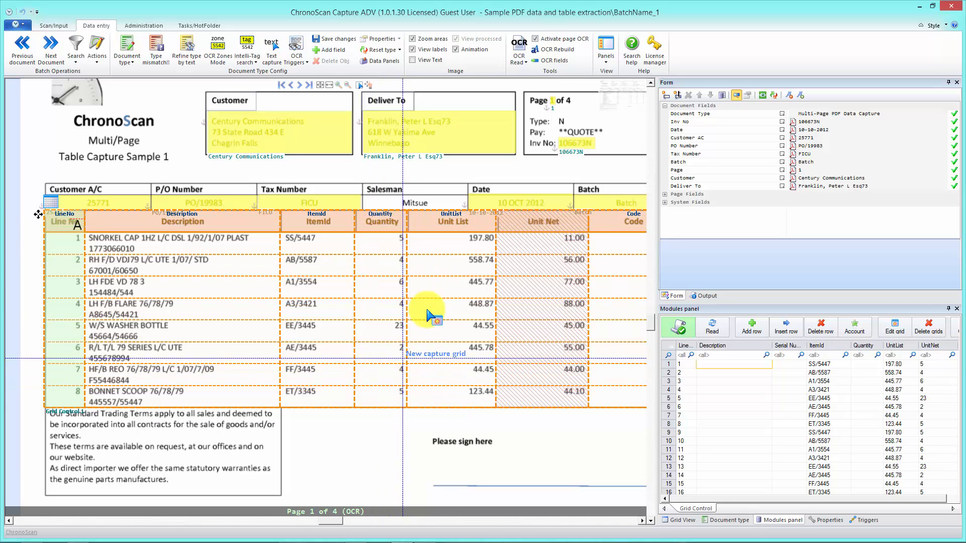
# Step: Assign the table's Unit Net column to the UnitNet field and reread the grid data
pyautogui.rightClick(556, 222)
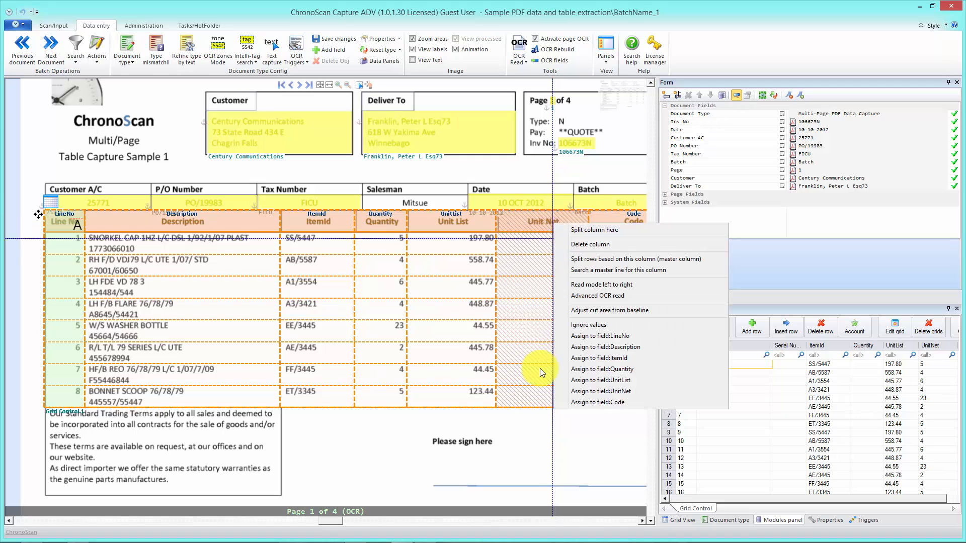
pyautogui.click(581, 395)
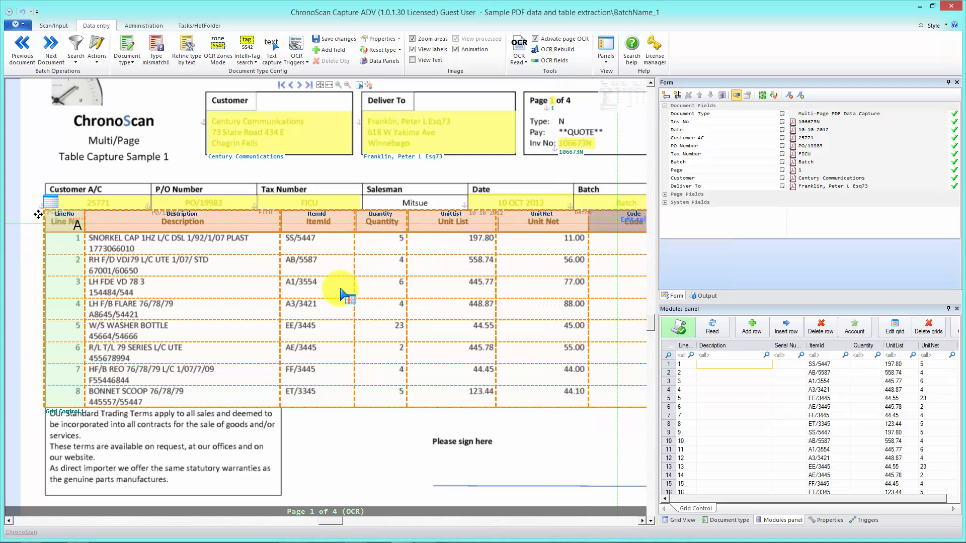
pyautogui.click(713, 327)
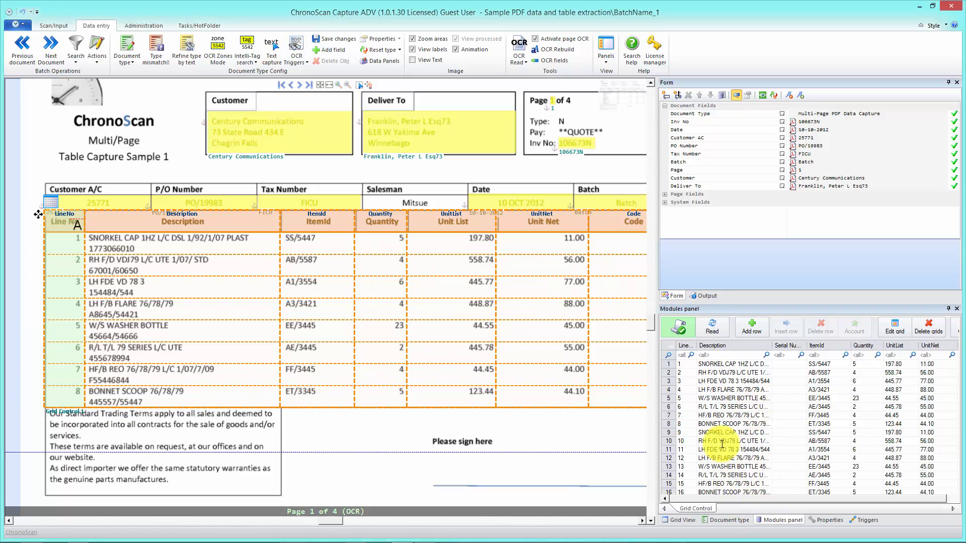